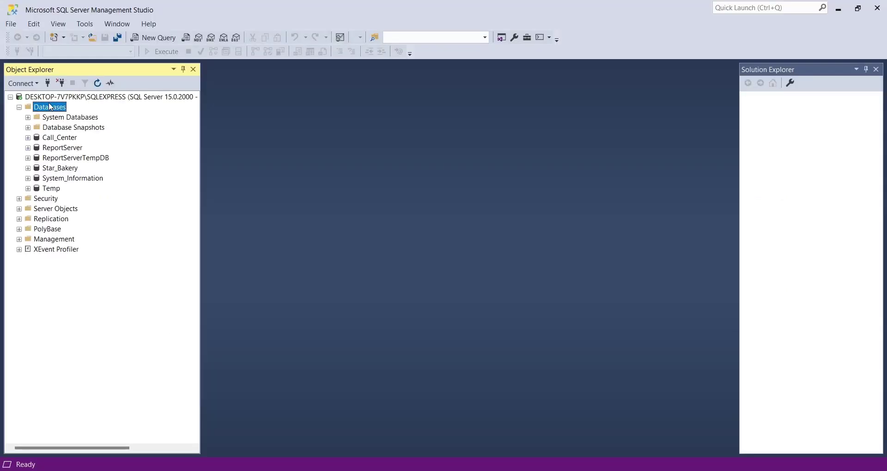
Create a new database named Plant from the Databases folder.
right_click(50, 107)
left_click(69, 109)
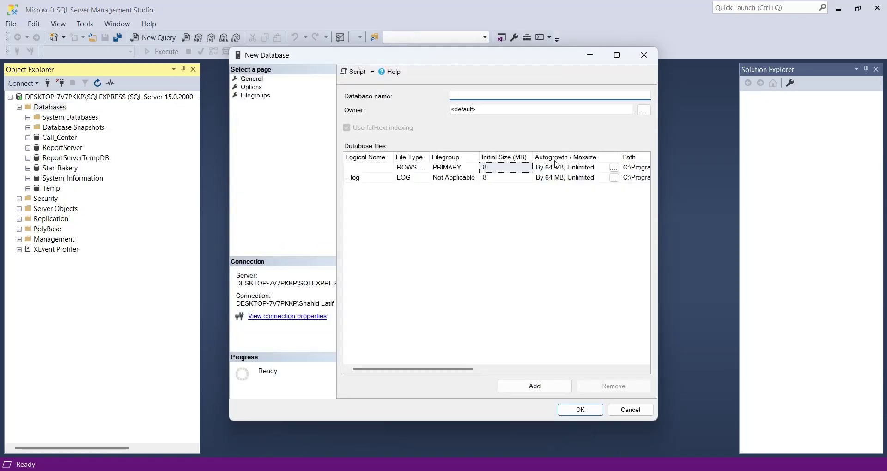
type("Plant")
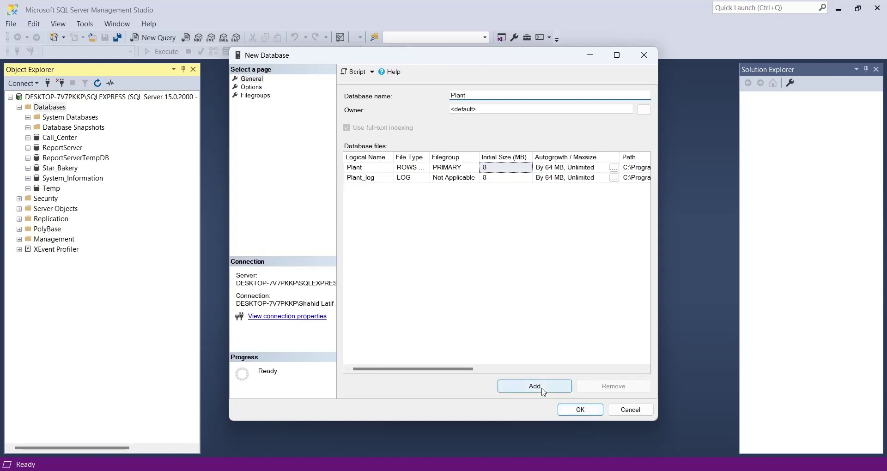
left_click(583, 411)
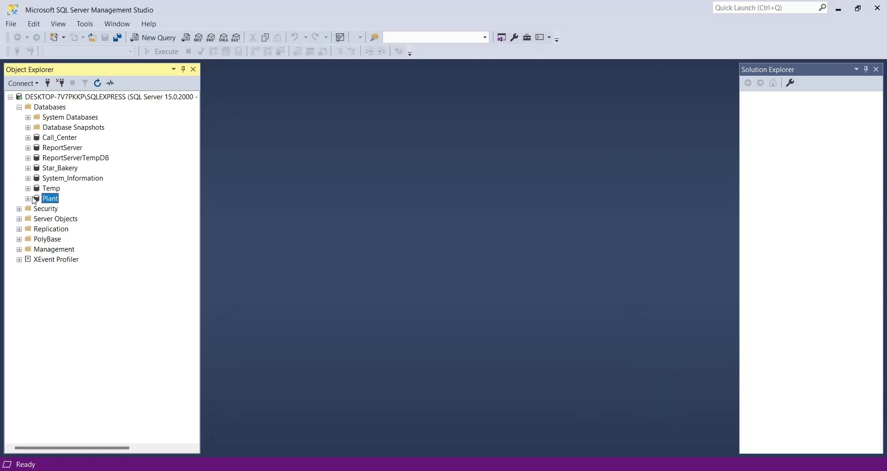
Expand Plant's Tables folder and start designing a new table.
left_click(28, 199)
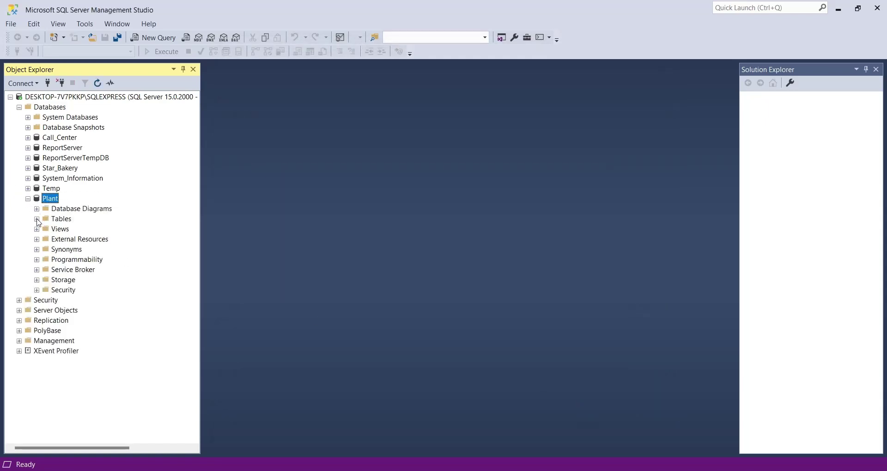
left_click(37, 219)
right_click(60, 220)
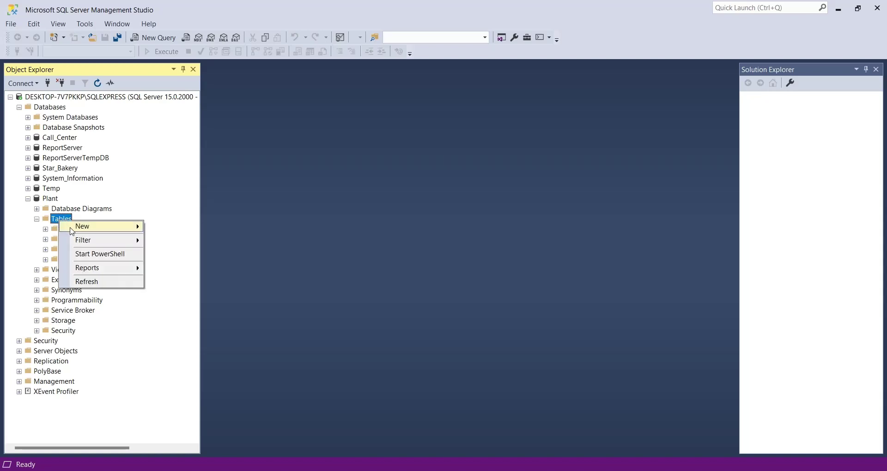
mouse_move(74, 232)
left_click(159, 229)
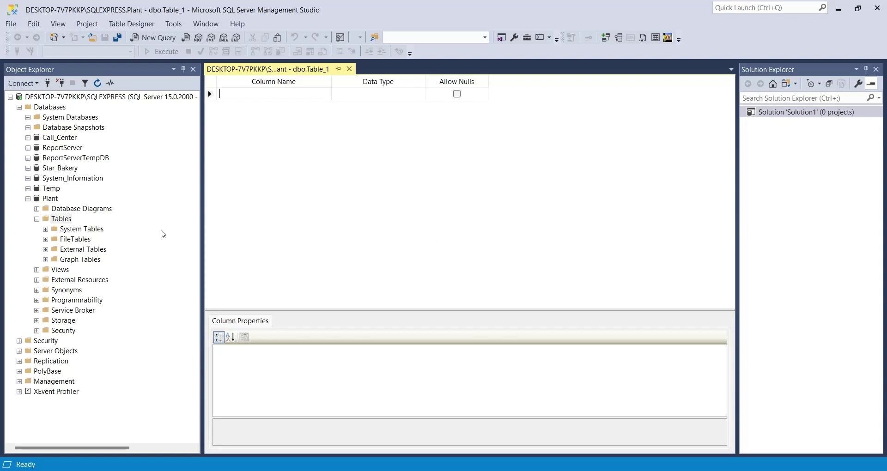
Add a Time column of type datetime with nulls disallowed.
type("Time")
key("Tab")
left_click(431, 96)
left_click(416, 97)
left_click(422, 96)
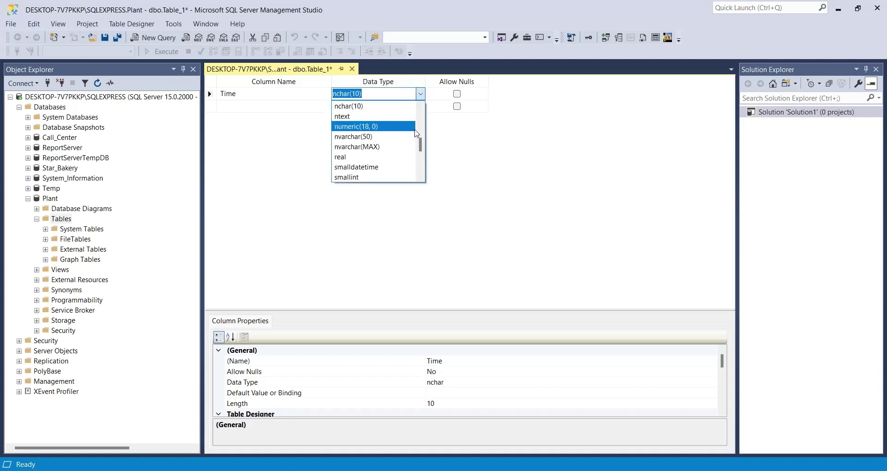
left_click_drag(420, 147, 421, 116)
left_click(382, 157)
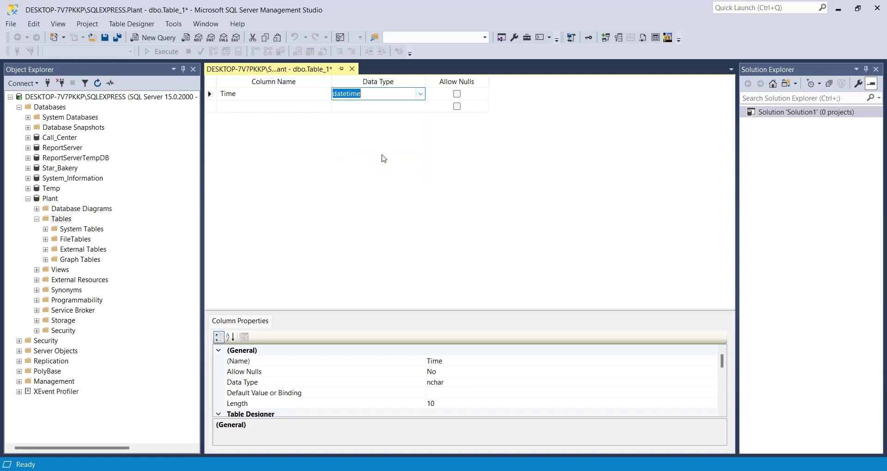
Add a Voltage column and change its type from numeric(18, 0) to numeric(5, 2).
left_click(284, 105)
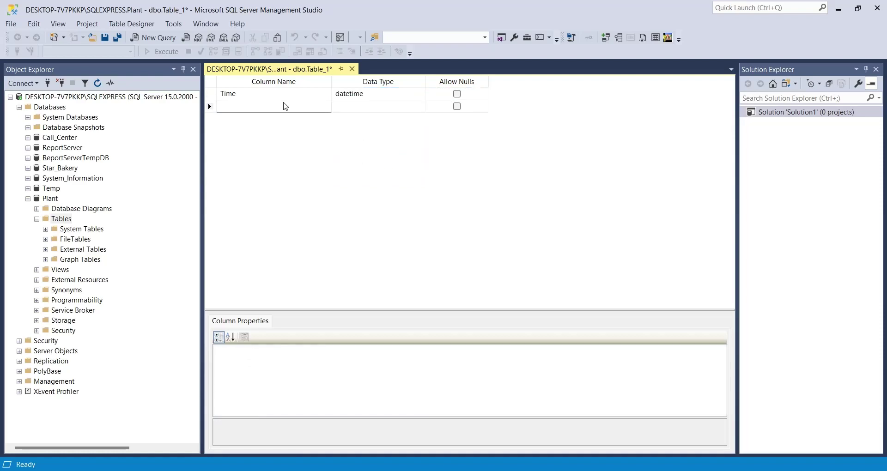
type("Voltrage")
key("Tab")
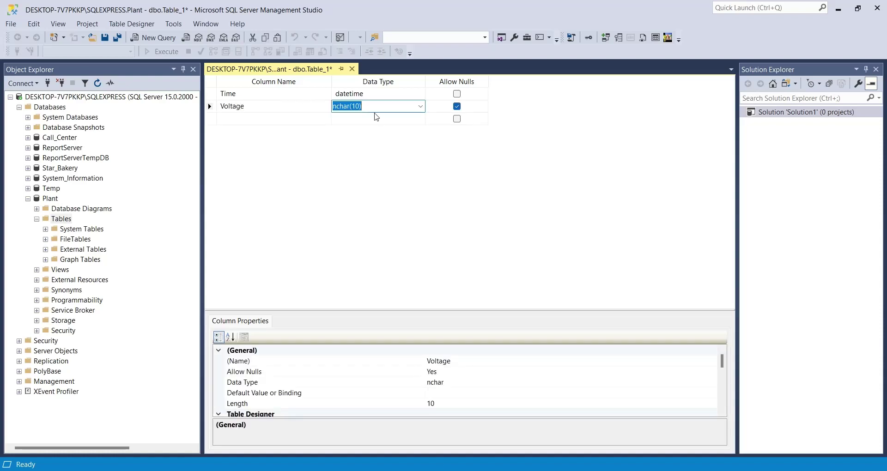
left_click(421, 107)
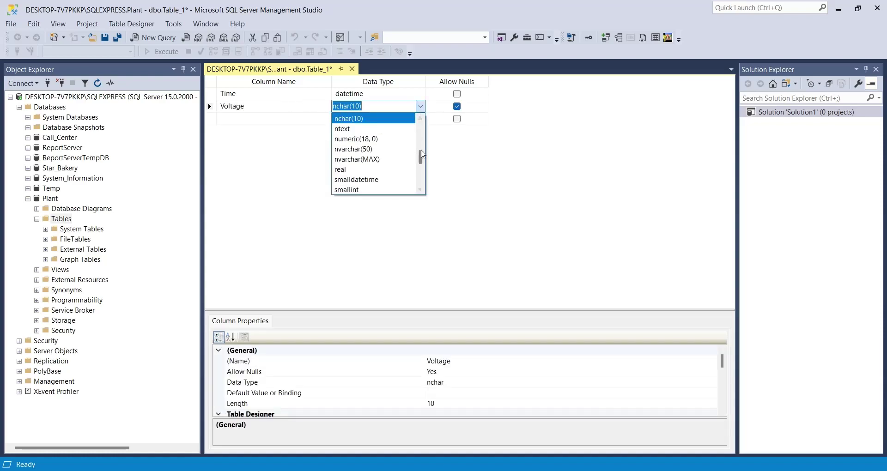
mouse_move(423, 162)
left_mouse_down()
mouse_move(422, 180)
mouse_move(422, 159)
left_mouse_up()
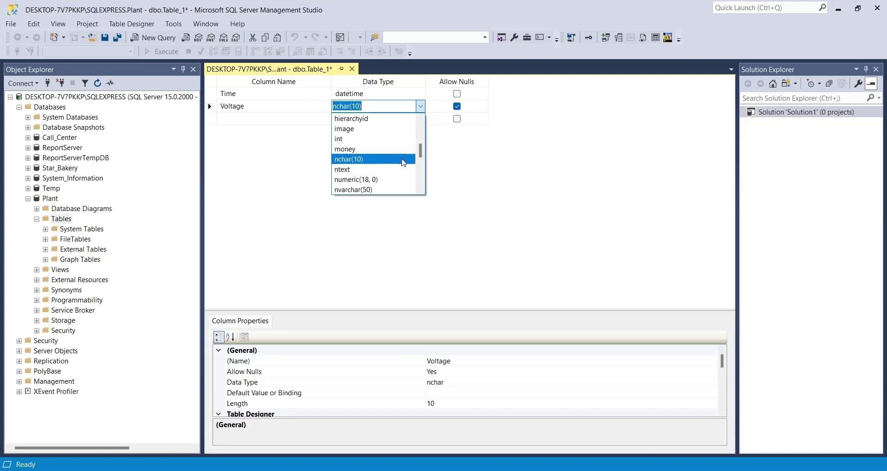
left_click(402, 179)
left_click(369, 106)
left_click_drag(364, 107, 372, 106)
type("3")
type("2")
double_click(361, 106)
type("5")
left_click(300, 107)
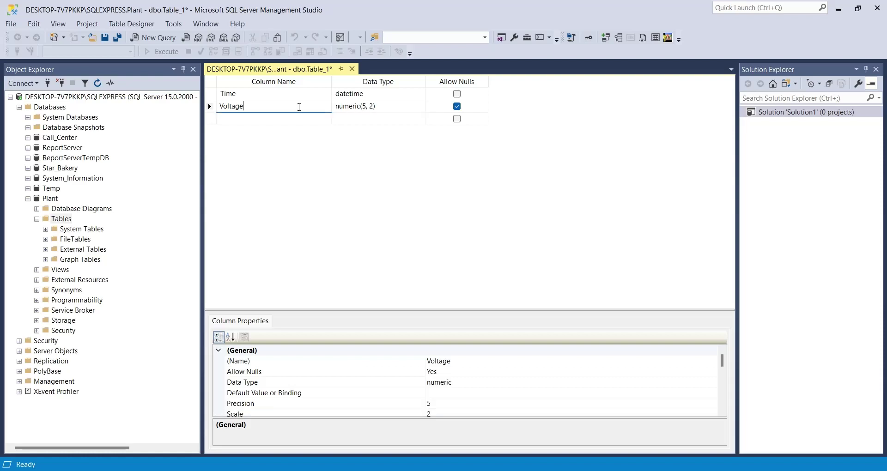
Add a Temprature column, copying numeric(5, 2) from Voltage as its type.
left_click(286, 117)
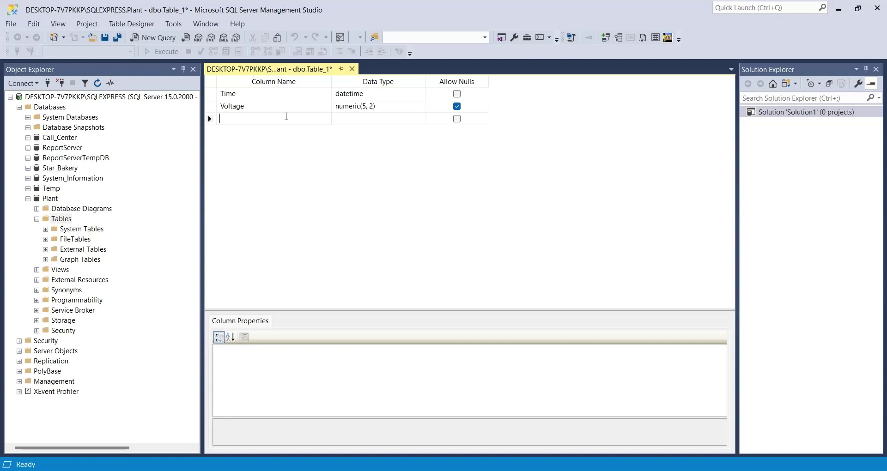
type("Temprature")
key("Tab")
key("Up")
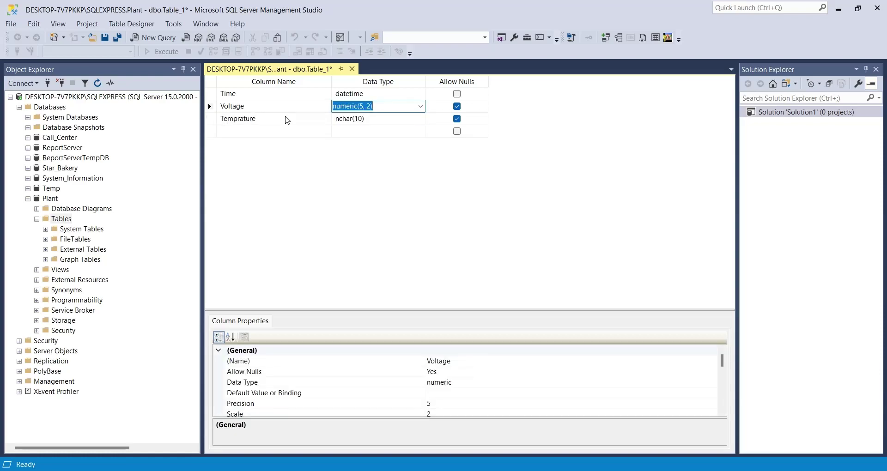
key("ctrl+c")
key("Down")
key("ctrl+v")
key("Down")
Add a Pressure column with the copied numeric(5, 2) type.
key("shift+Tab")
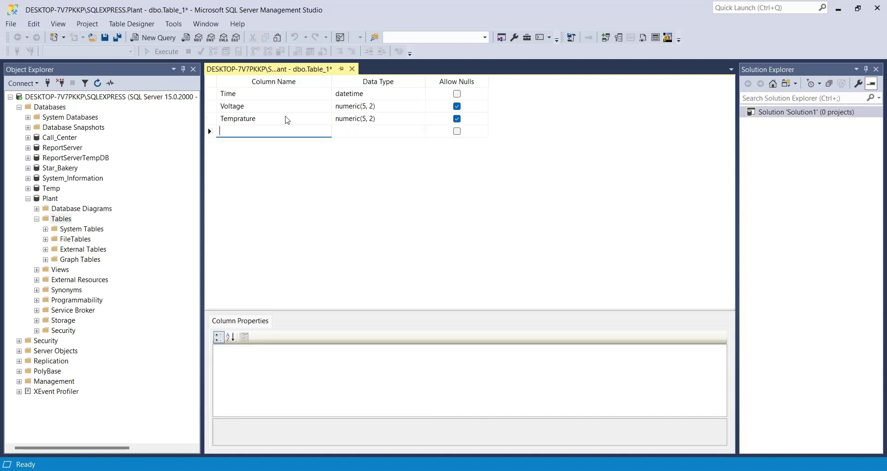
type("Pressure")
key("Tab")
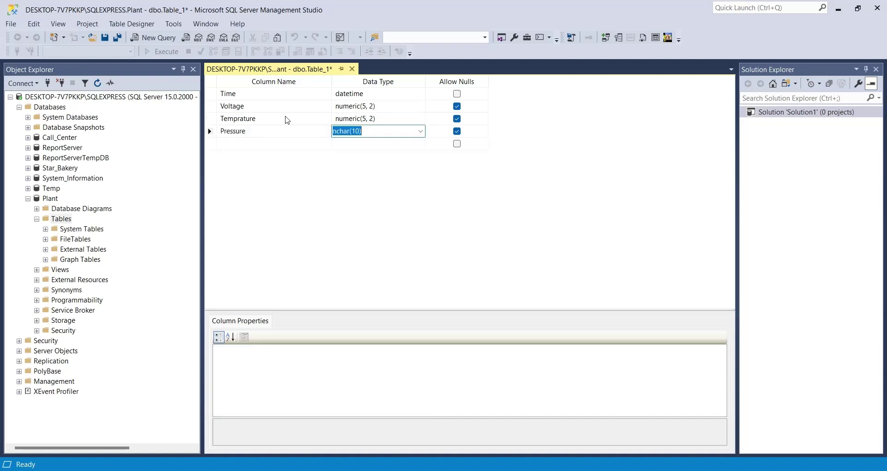
key("Up")
key("ctrl+c")
key("Down")
key("ctrl+v")
key("Down")
Add Load and Output columns, pasting numeric(5, 2) as each type.
key("shift+Tab")
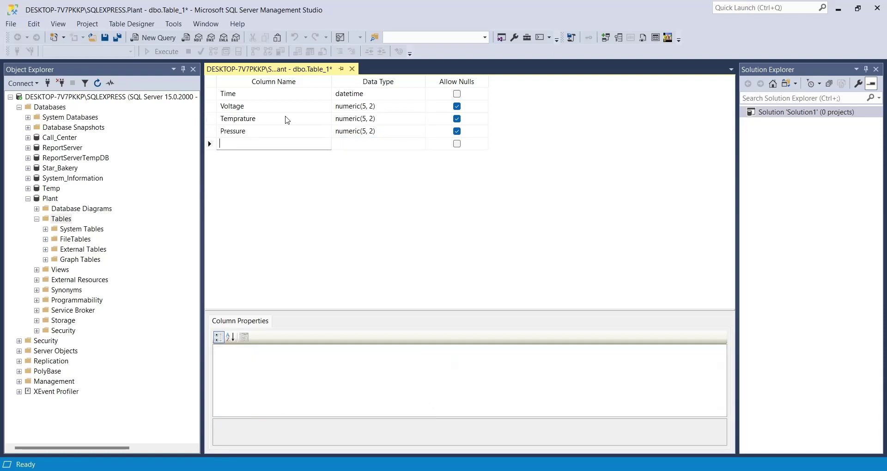
type("Load")
key("Tab")
key("ctrl+v")
key("Down")
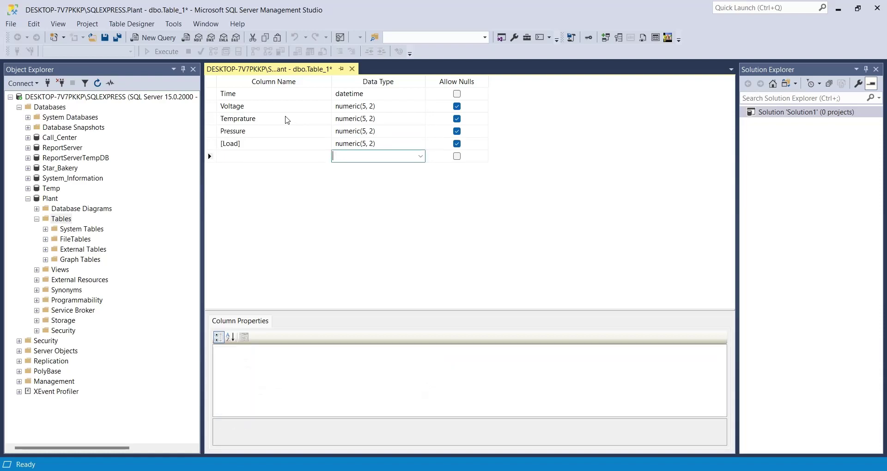
key("shift+Tab")
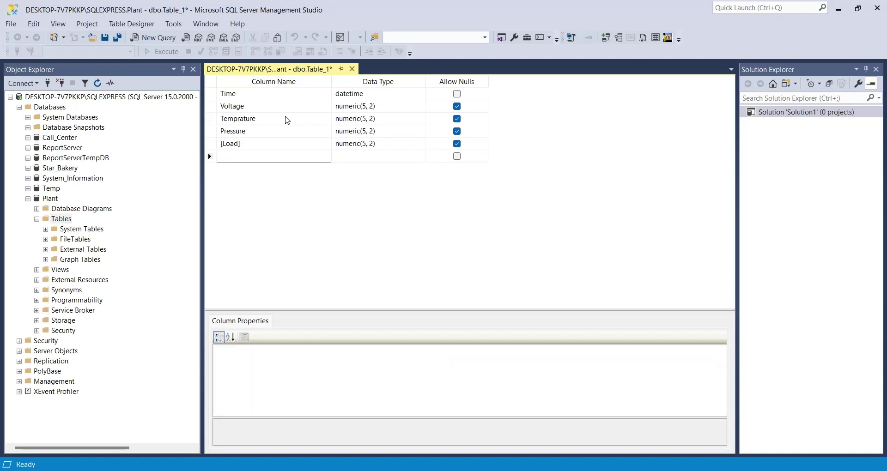
key("Up")
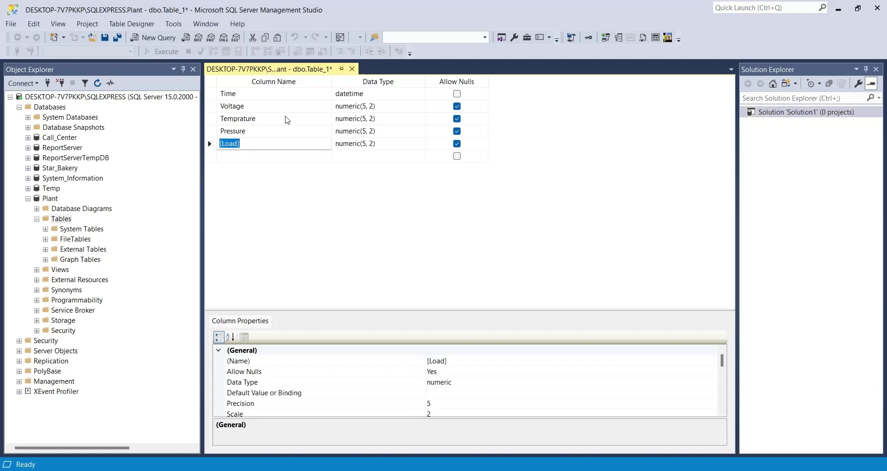
key("Down")
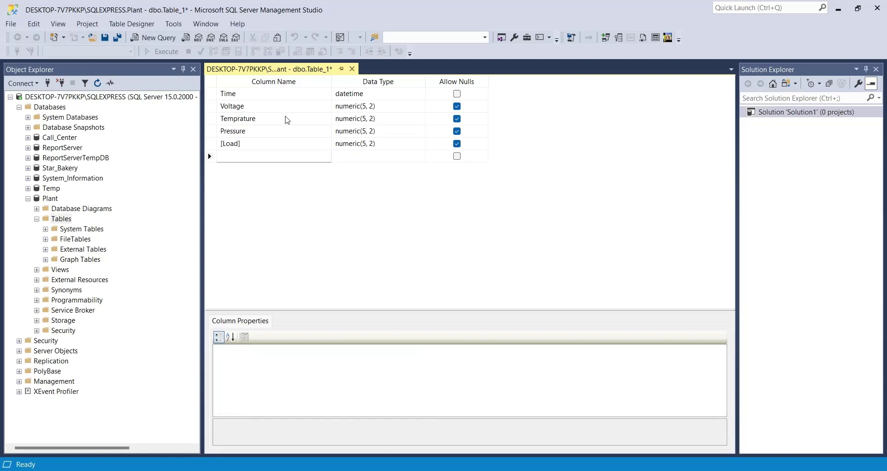
type("Output")
key("Tab")
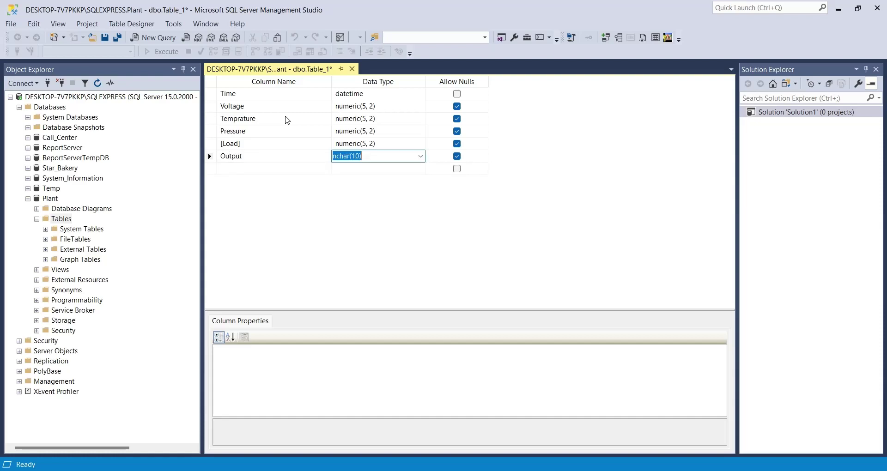
key("ctrl+v")
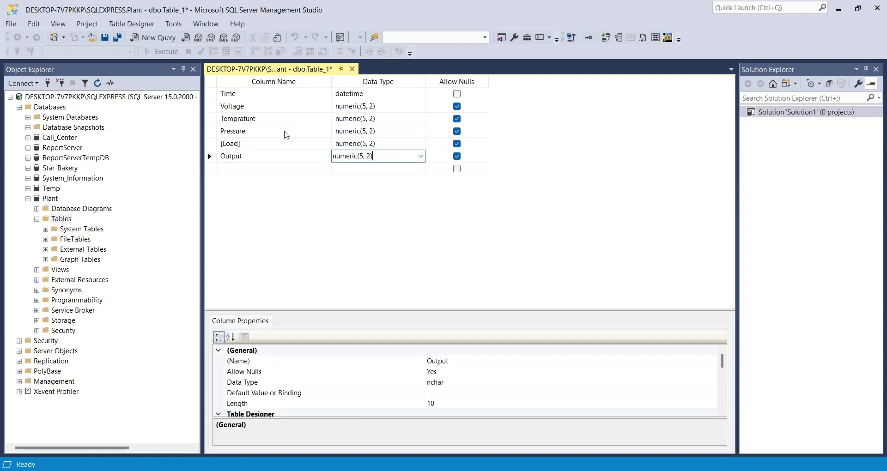
left_click(285, 156)
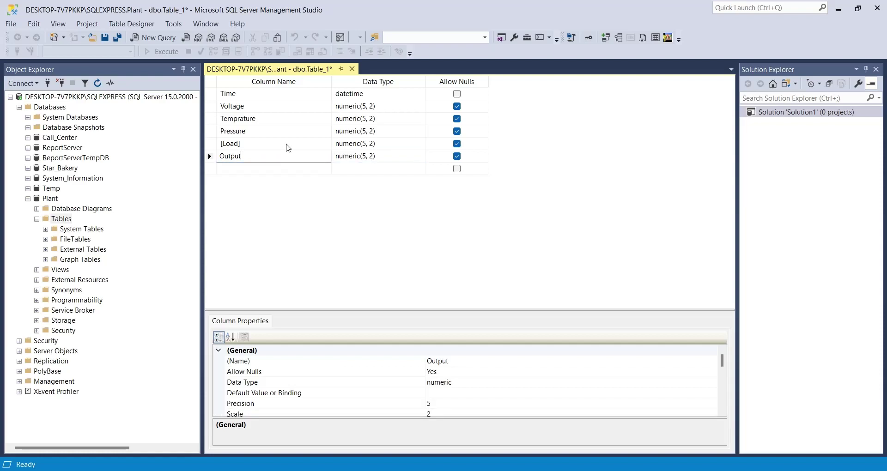
Save the table under the name 'Monitor', fixing the misspelled name first.
key("ctrl+s")
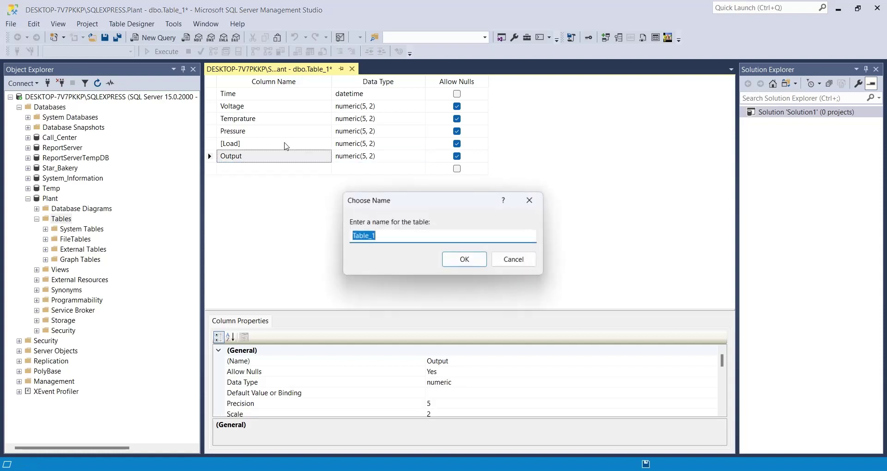
type("Montori")
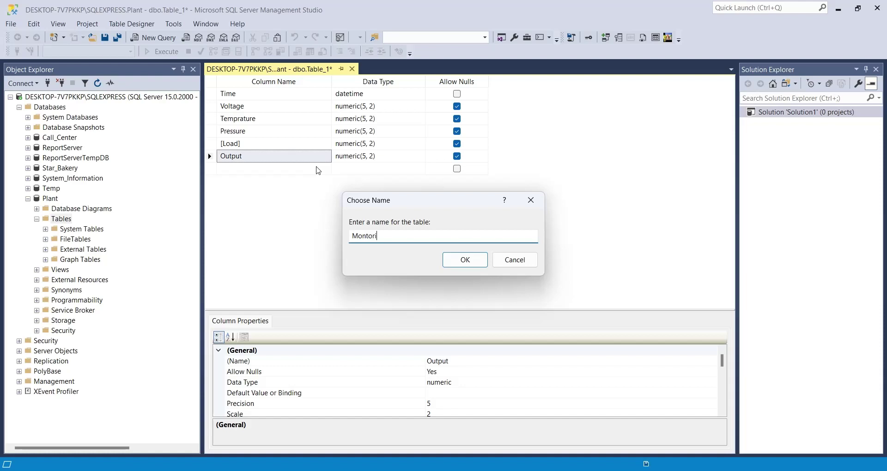
key("BackSpace")
key("BackSpace")
key("BackSpace")
key("BackSpace")
type("itor")
left_click(483, 262)
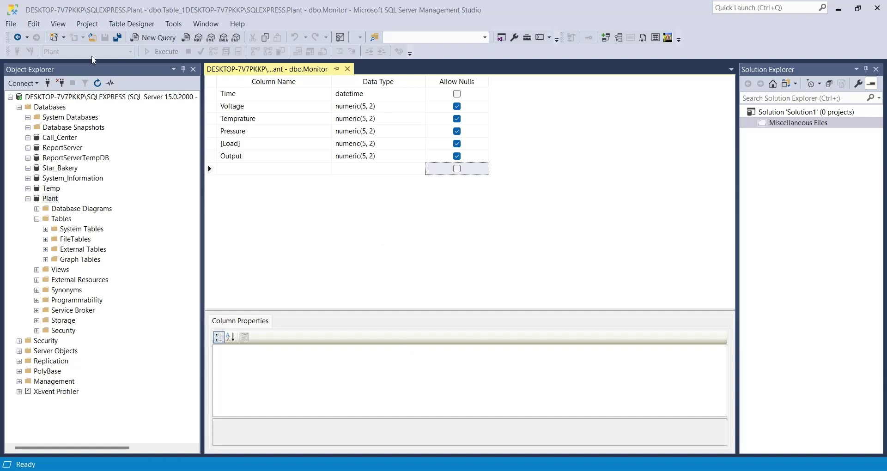
left_click(153, 37)
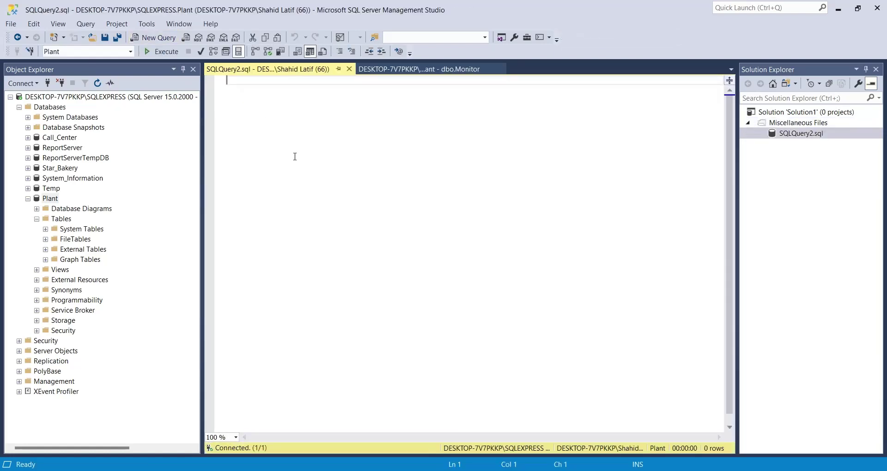
type("dec")
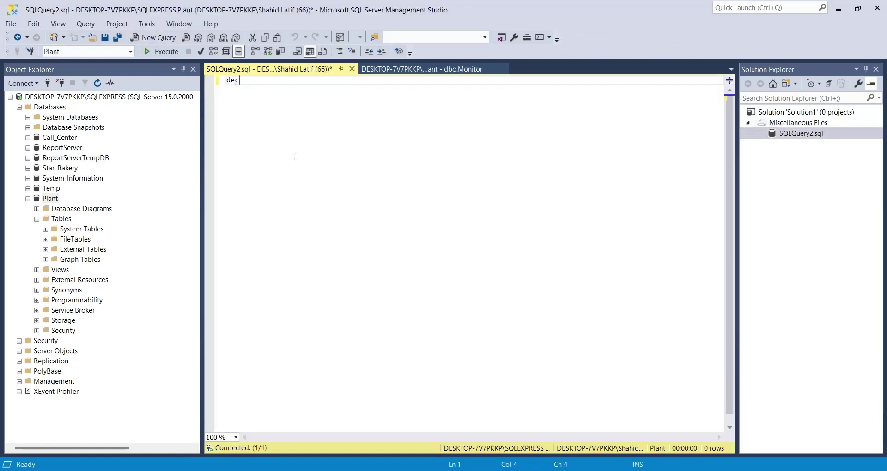
type("lare @time datetime")
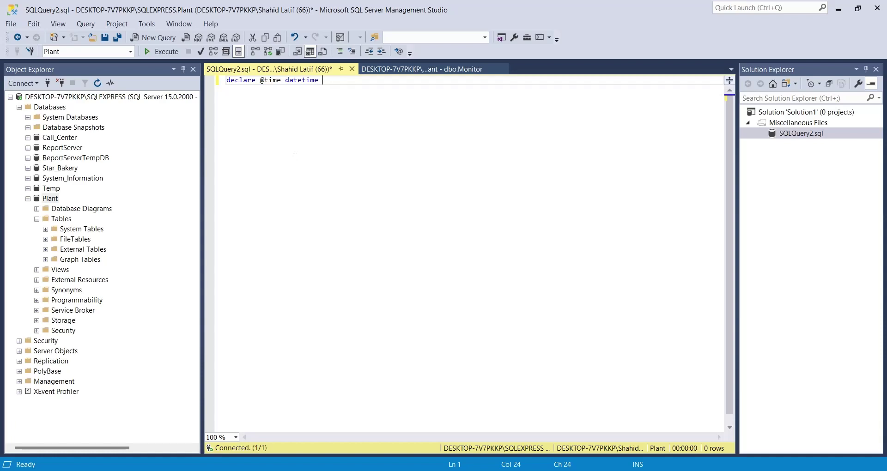
type("= getdate();")
key("Return")
Declare @v, @t, @p, @l and @o as numeric(5,2), each initialised to 0.
type("declare @v nu")
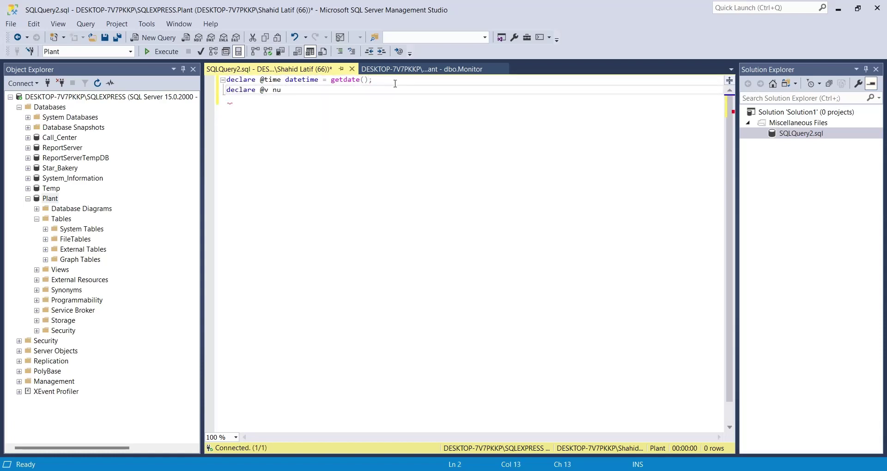
type("meric(5,2) = 0;")
key("Return")
type("declare @t numeric(5,2) = 0;")
key("Return")
type("declare @p nu")
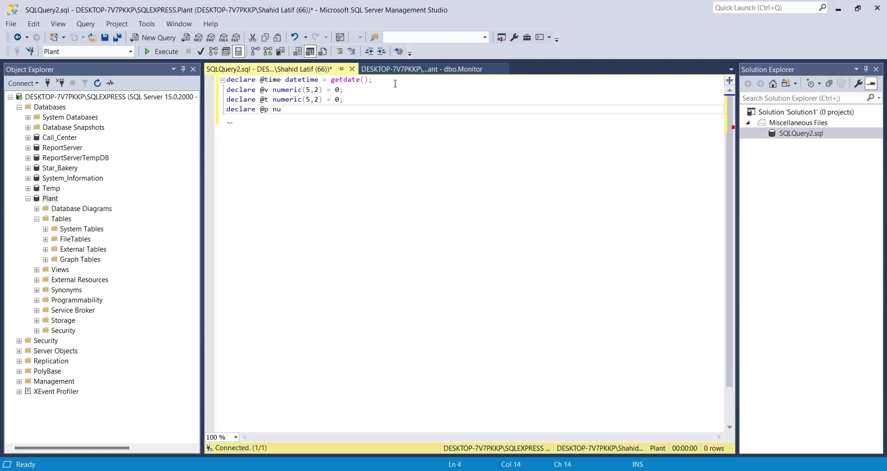
type("meric(5,2) = 0;")
key("Return")
type("declare @l numeric(5,2) = 0;")
key("Return")
type("declare @o numeric(5,2) = 0;")
key("Return")
key("Return")
Write a while (1=1) begin…end loop containing waitfor delay '00:00:01'.
type("while (1=1)")
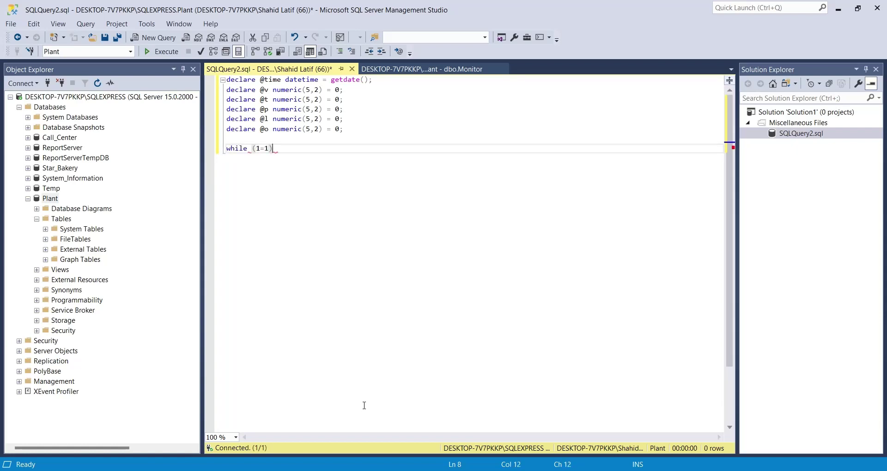
key("Return")
key("Tab")
type("be")
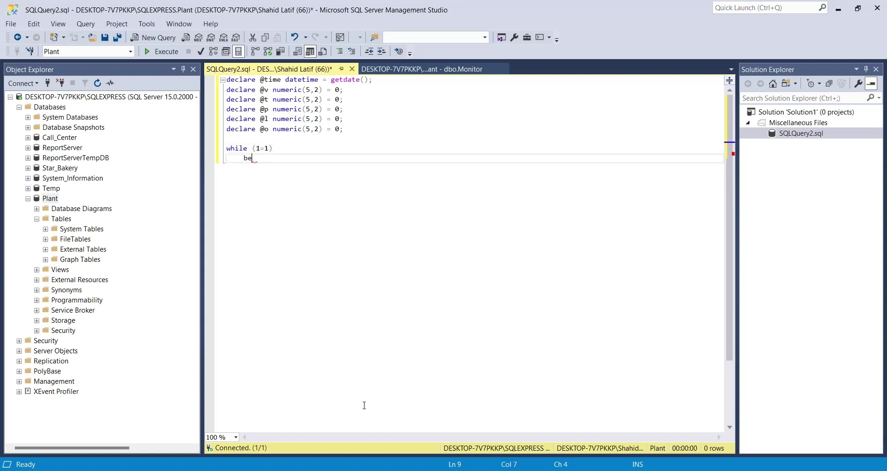
type("gin")
key("Return")
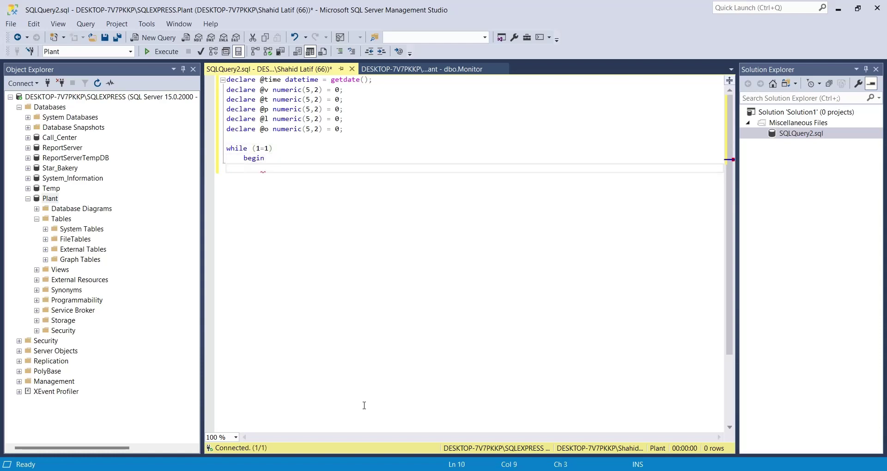
type("waitfor de")
type("lay '00:00:01'")
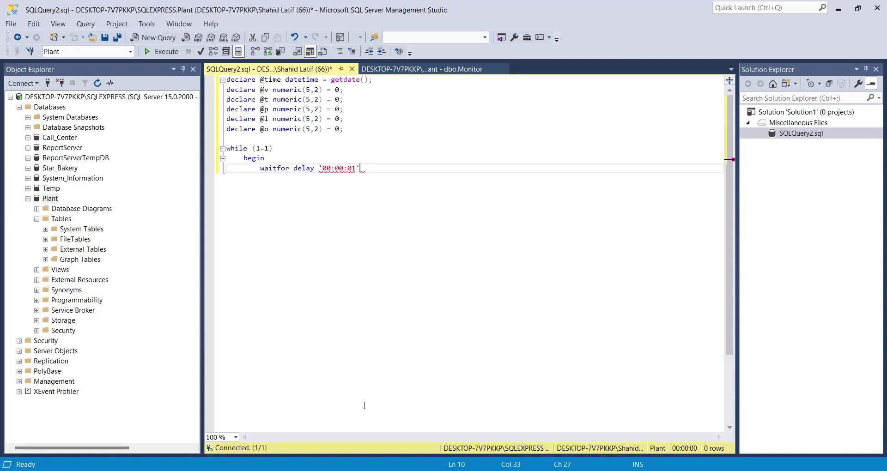
key("Return")
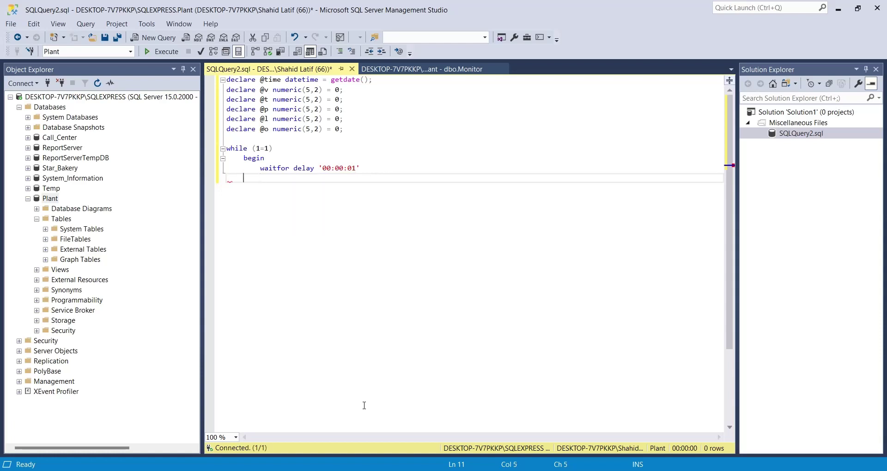
type("edn")
key("BackSpace")
type("nd")
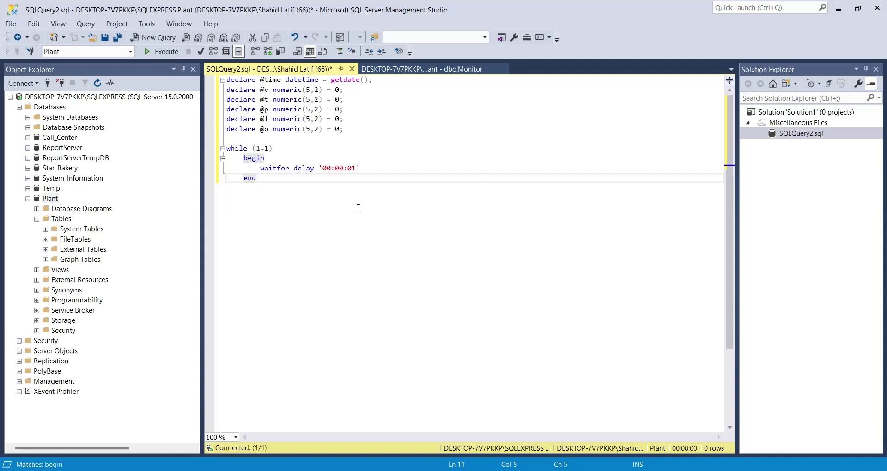
left_click(370, 162)
left_click(370, 167)
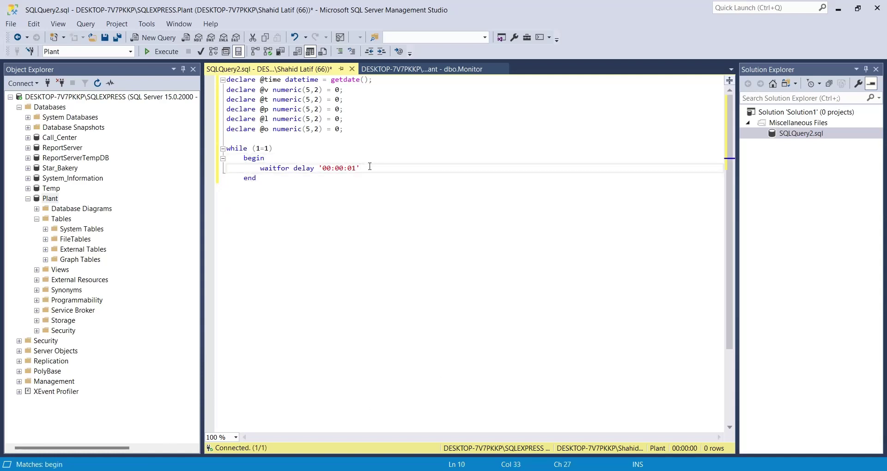
Add set @v = 1000 + (rand()*100); and set @t = 110 + (rand()*10); inside the loop.
key("Return")
key("ctrl+v")
key("Return")
type("set")
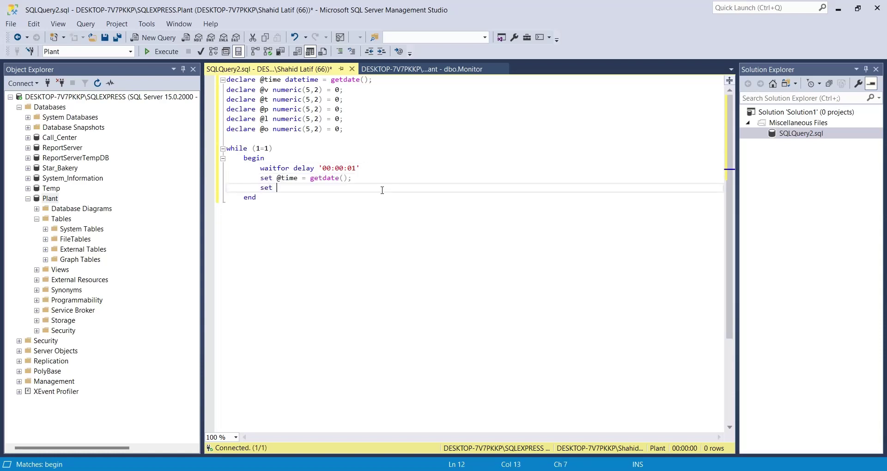
type(" @v = 1000 + rand")
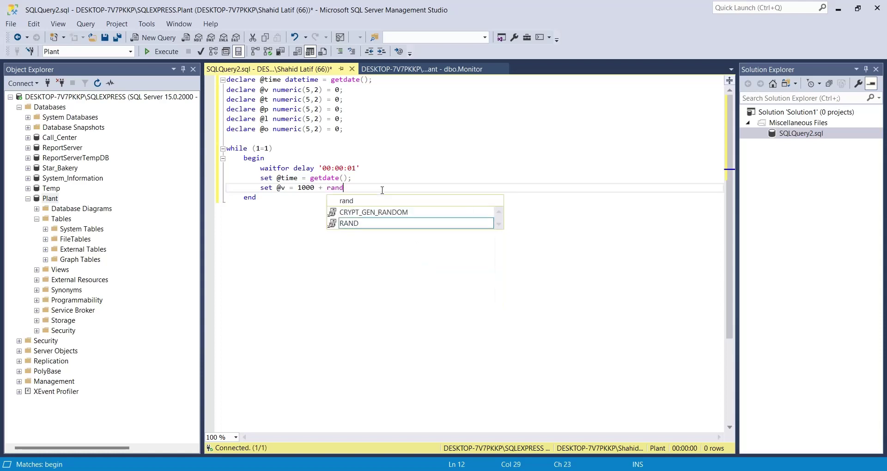
type("()")
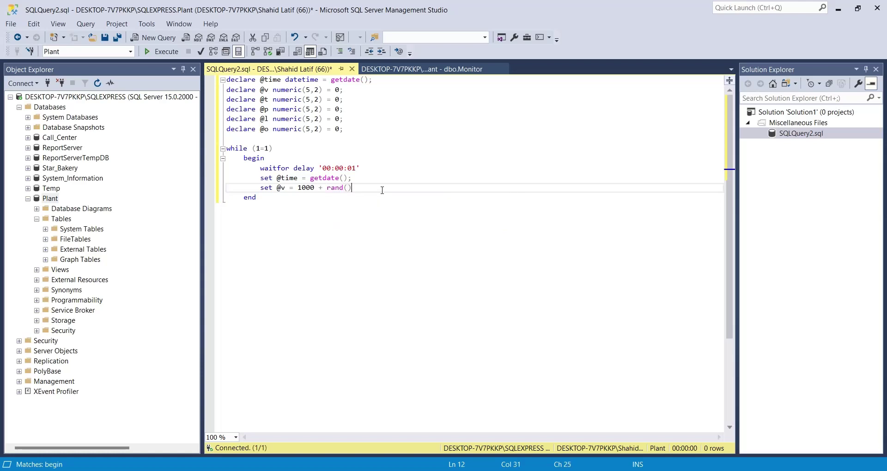
type("*100)")
left_click(328, 188)
type("(")
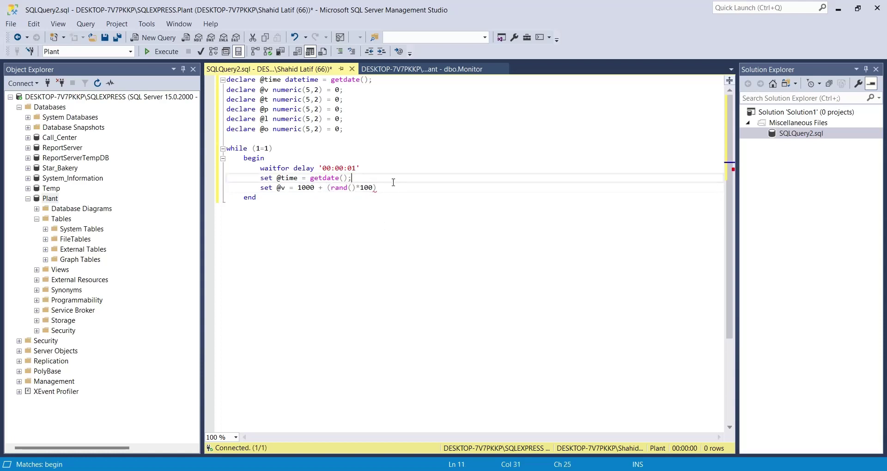
left_click(392, 189)
type(";")
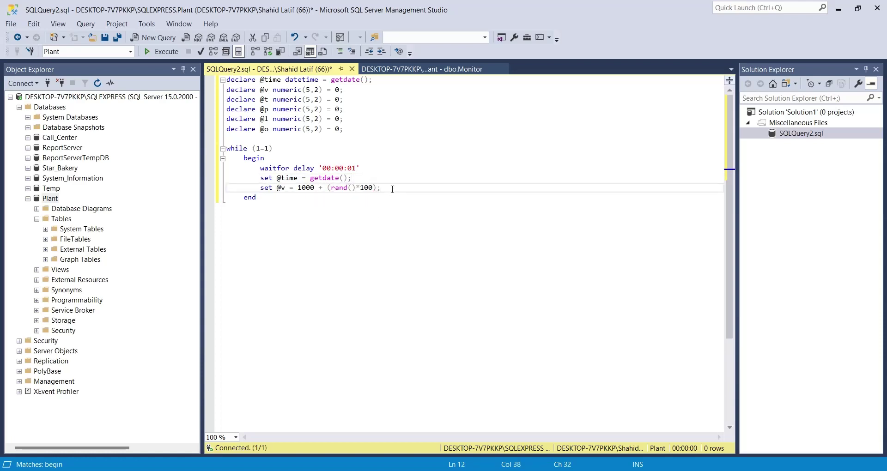
key("Return")
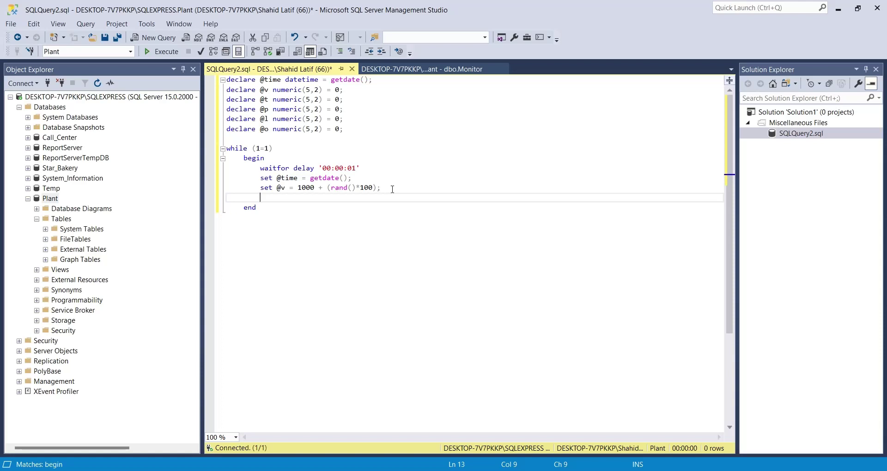
type("set @")
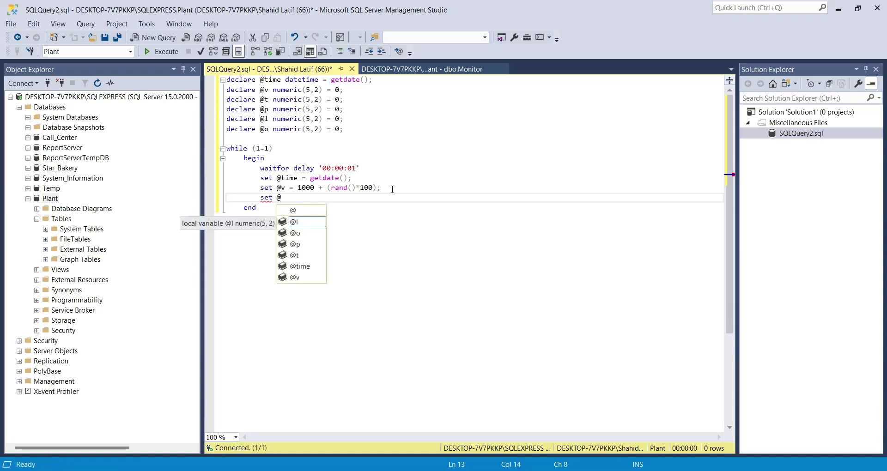
type("t =")
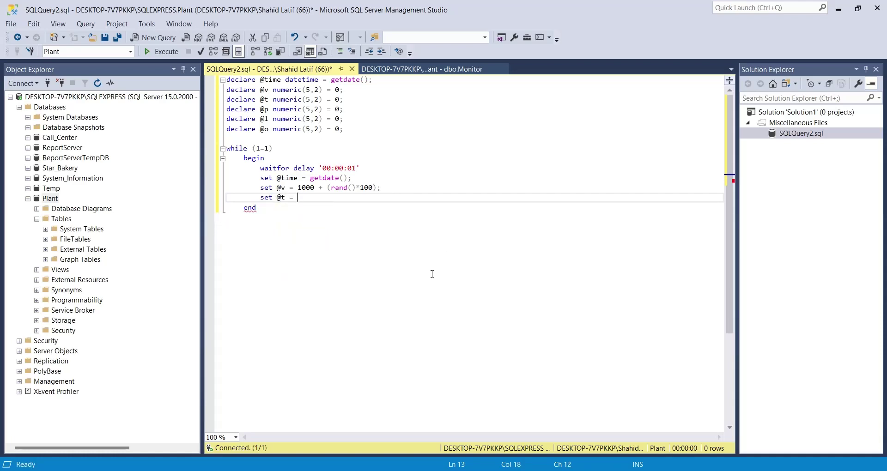
type(" 110 + (rand")
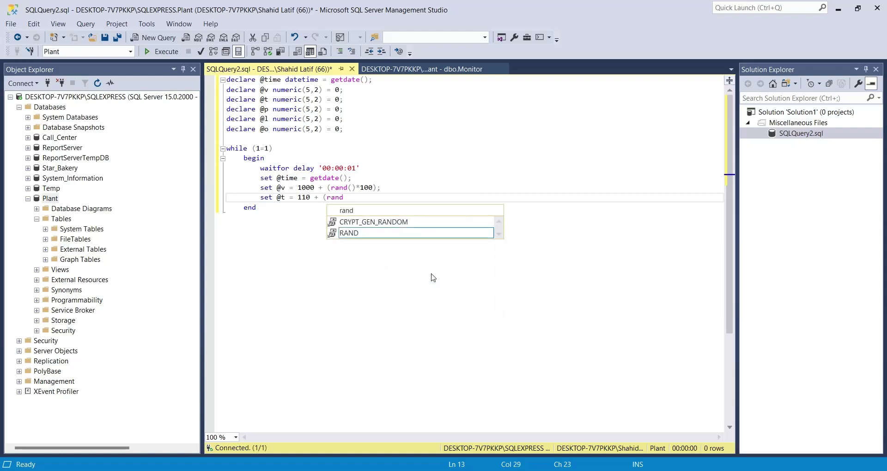
type("()")
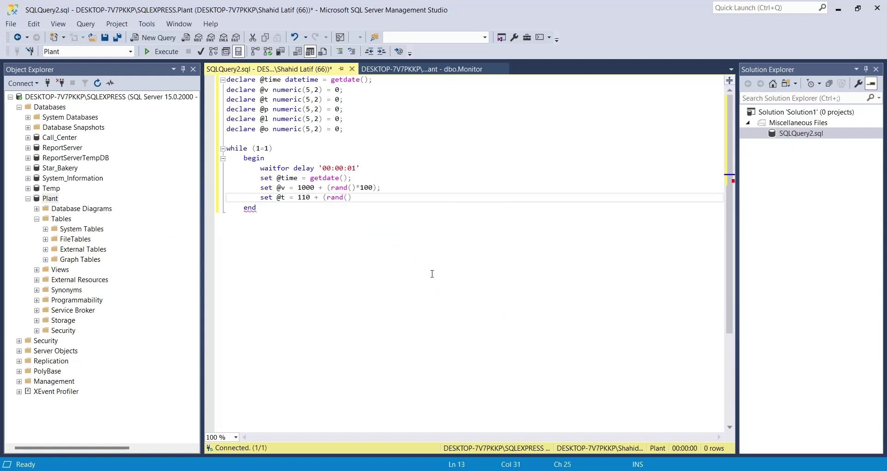
type("*10);")
key("Return")
type("set")
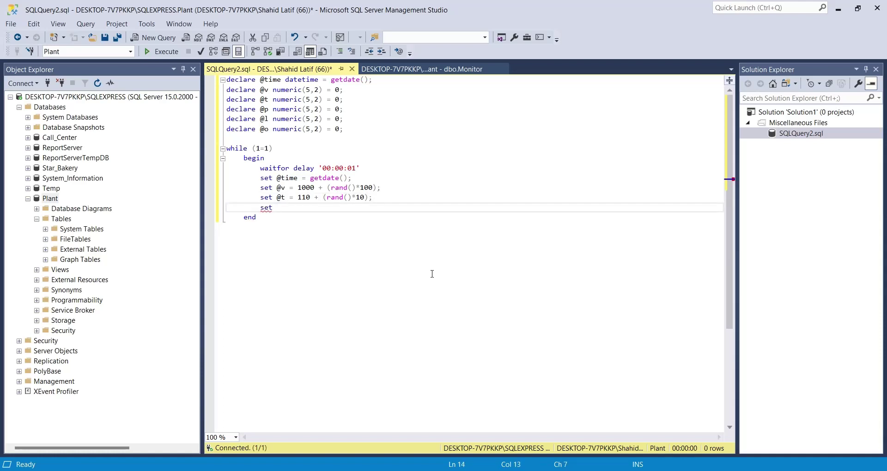
type(" @")
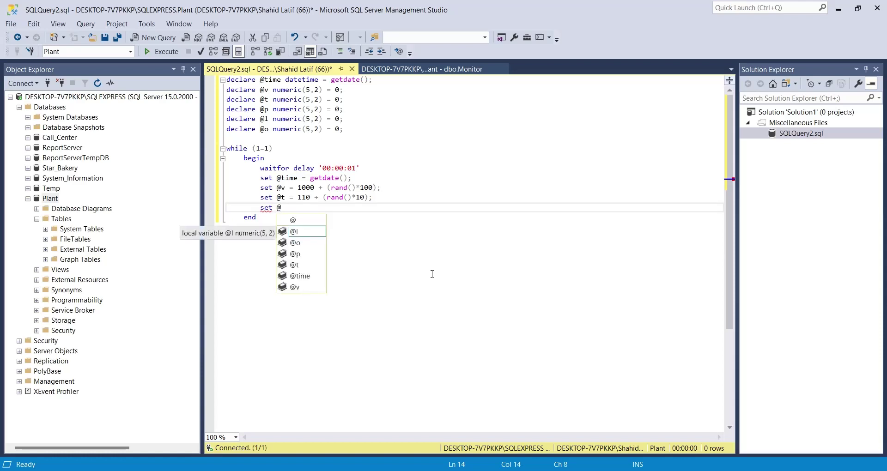
type("l ")
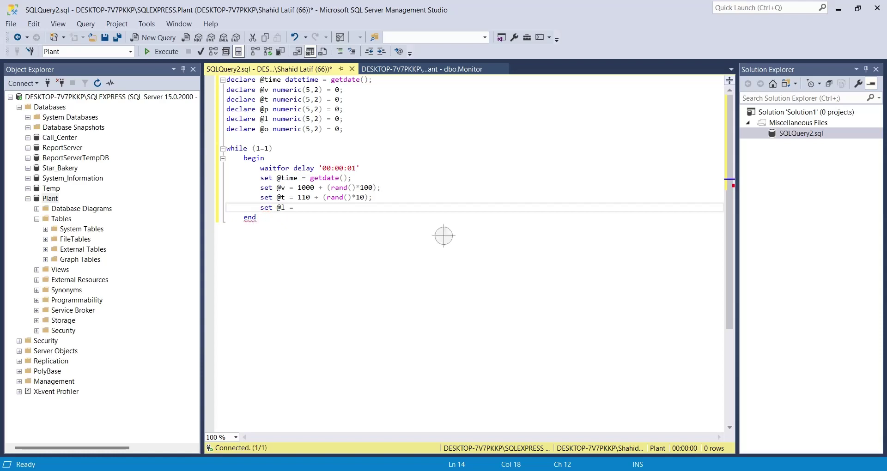
type("= 100 + (rand")
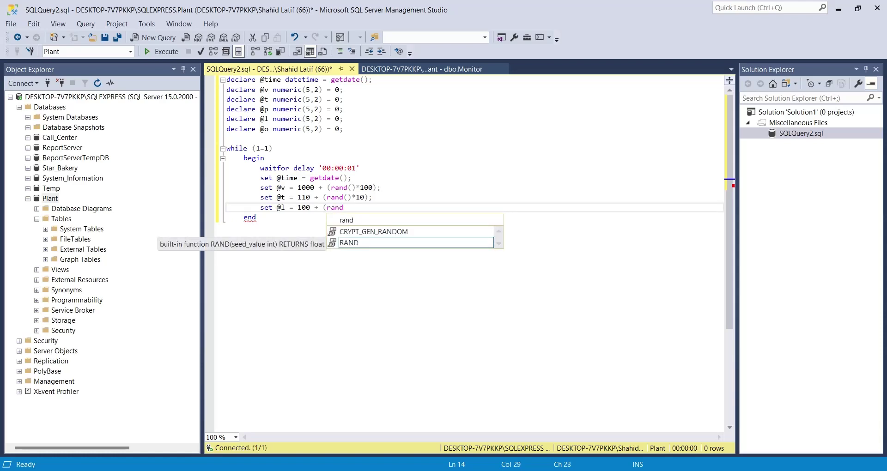
type("())")
Finish the @l line as set @l = 80 + (rand()*30);.
key("BackSpace")
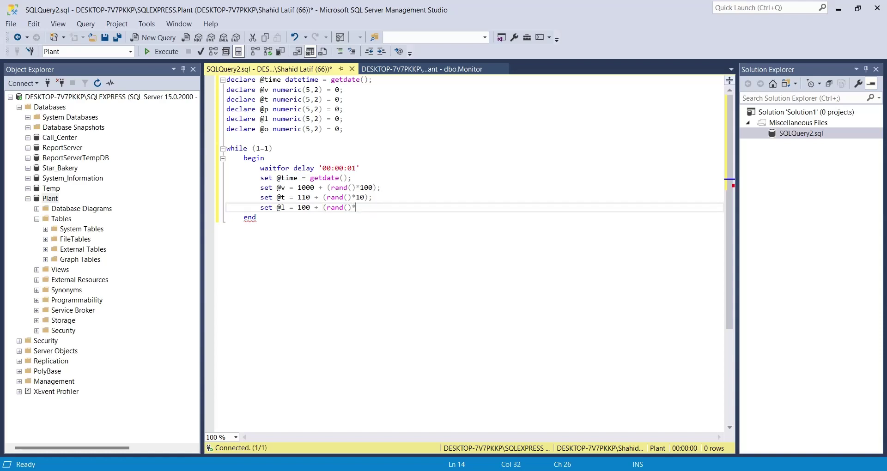
type("*30);")
left_click_drag(301, 208, 298, 208)
type("7")
key("Delete")
key("BackSpace")
type("8")
left_click(393, 212)
key("Return")
type("set ")
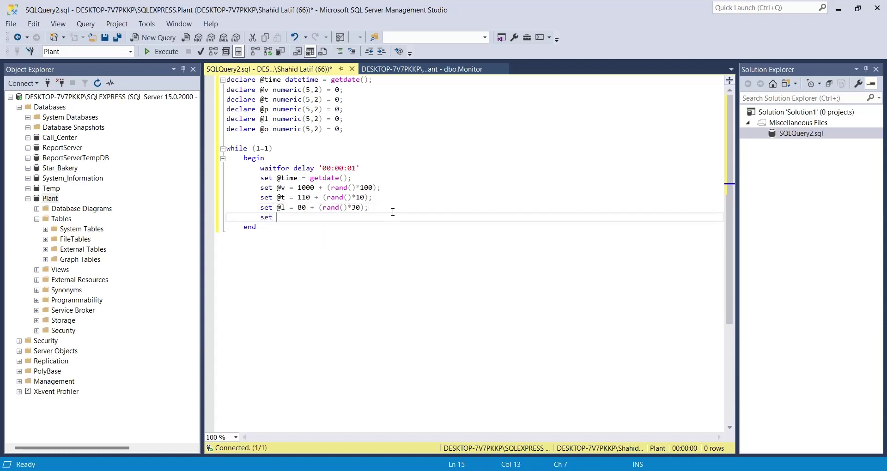
type("@out")
key("BackSpace")
key("BackSpace")
type("=")
left_click_drag(298, 207, 369, 208)
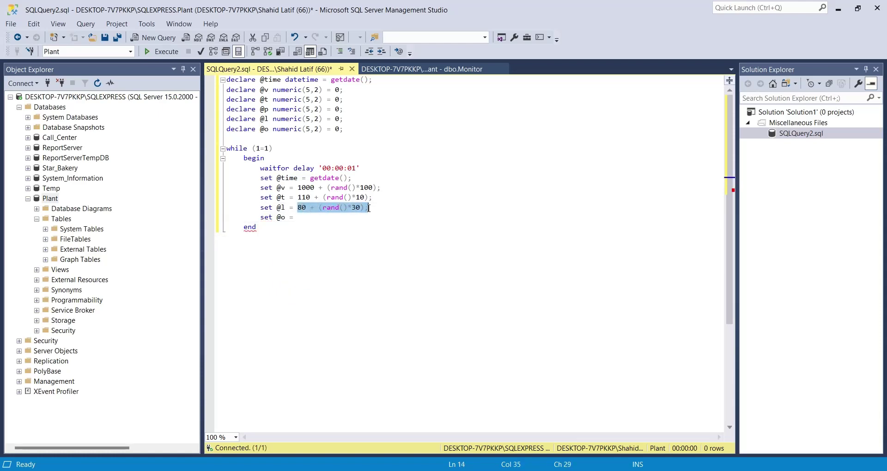
key("ctrl+c")
left_click(351, 220)
key("ctrl+v")
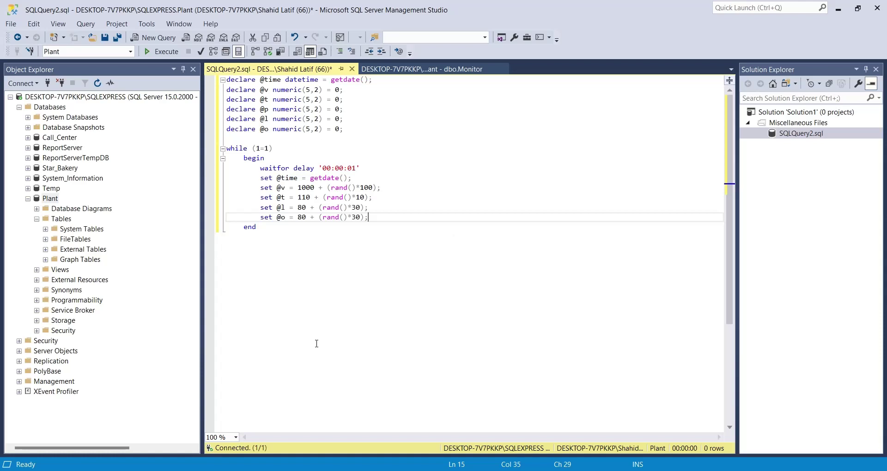
key("Return")
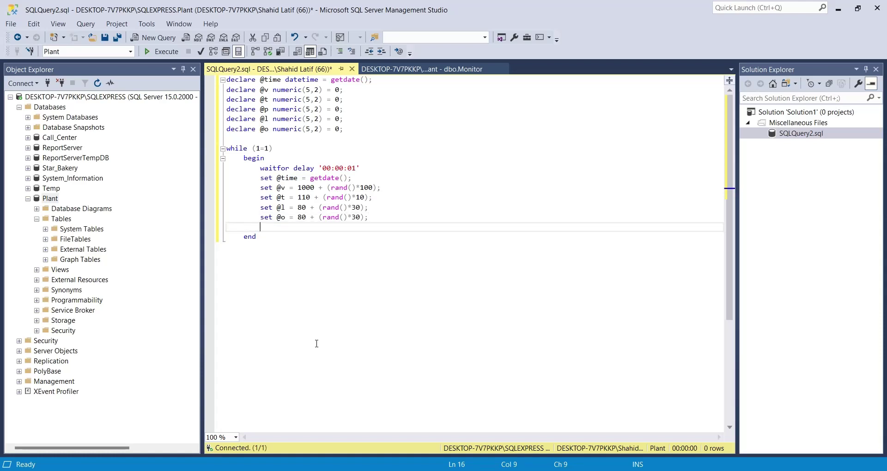
type("insert into monitor values (")
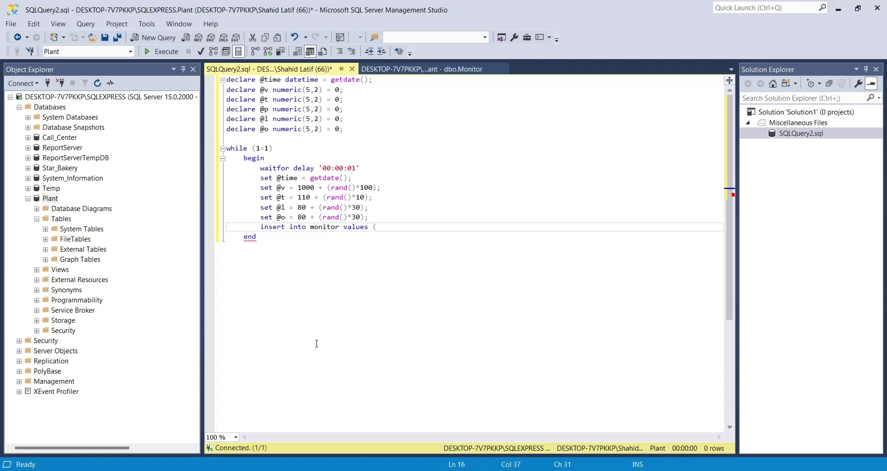
type("@time,@v")
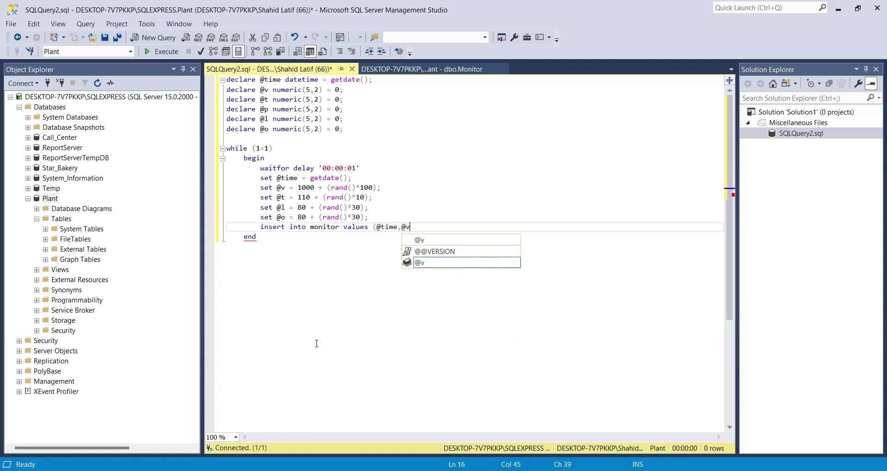
type(",@")
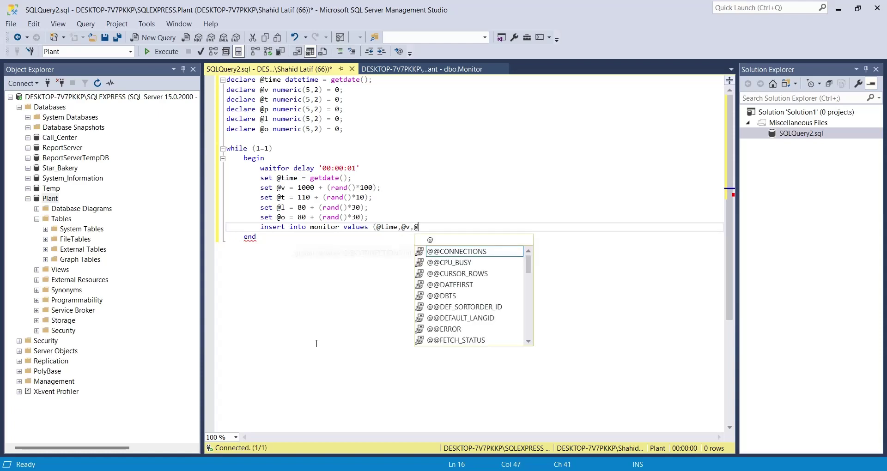
type("t")
key("Escape")
type(",@l")
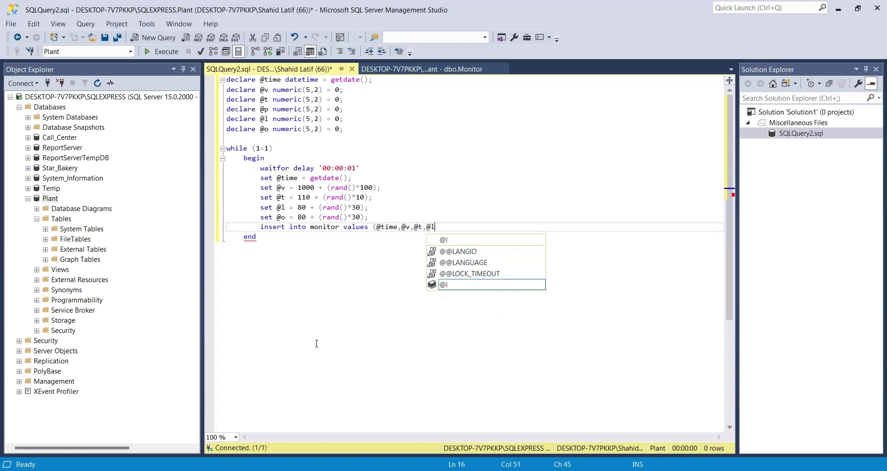
type(",@")
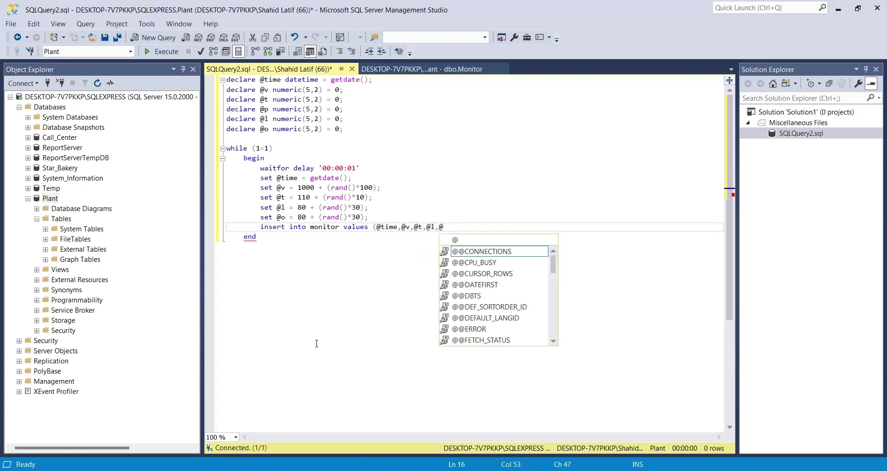
type("0)")
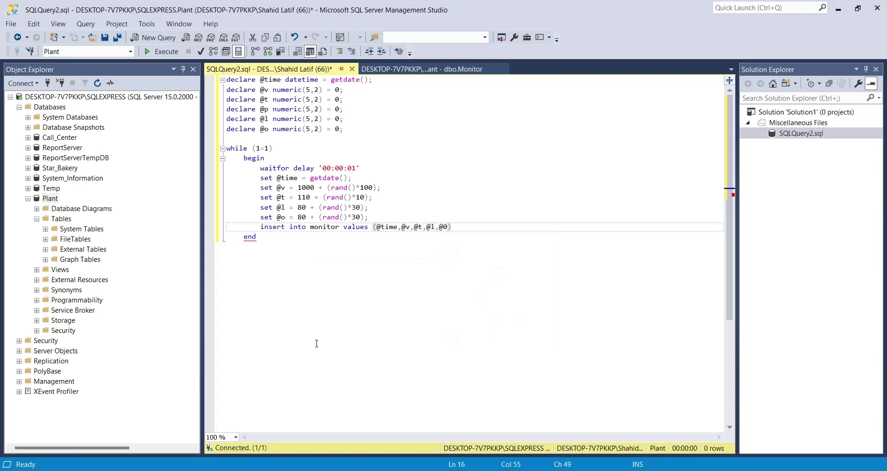
type(";")
left_click(373, 198)
double_click(444, 228)
type("@o")
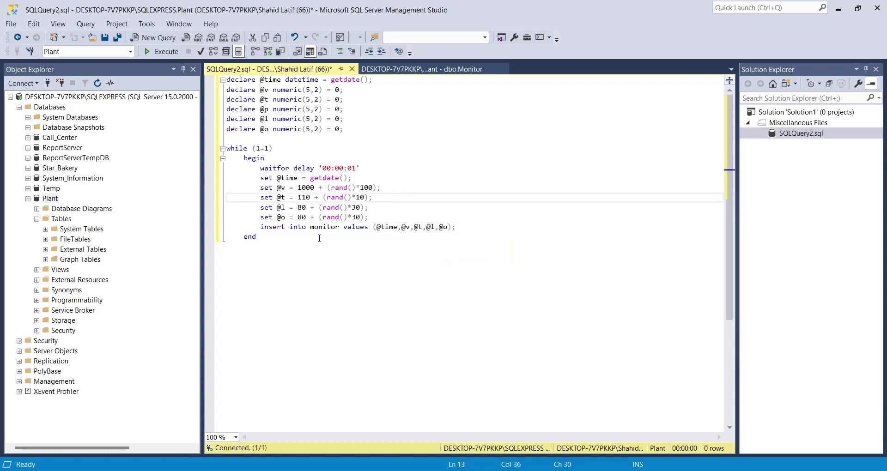
Execute the script and highlight the Msg 213 column-count mismatch error.
left_click(159, 54)
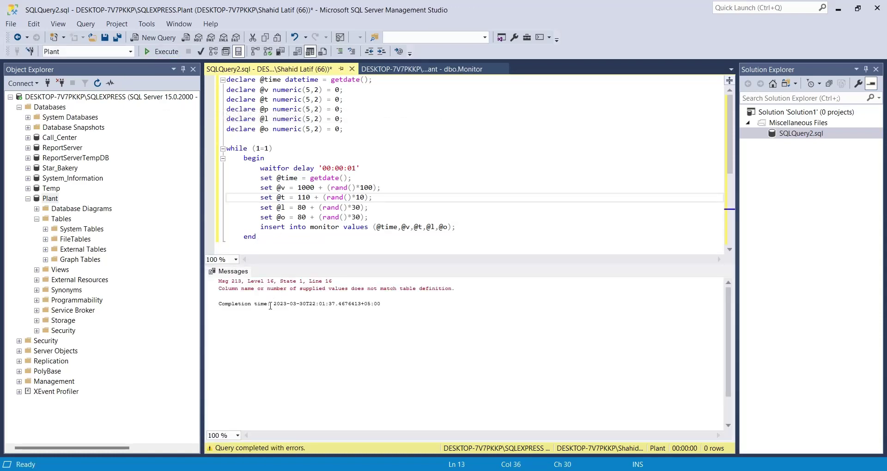
left_click_drag(218, 290, 455, 280)
left_click(400, 213)
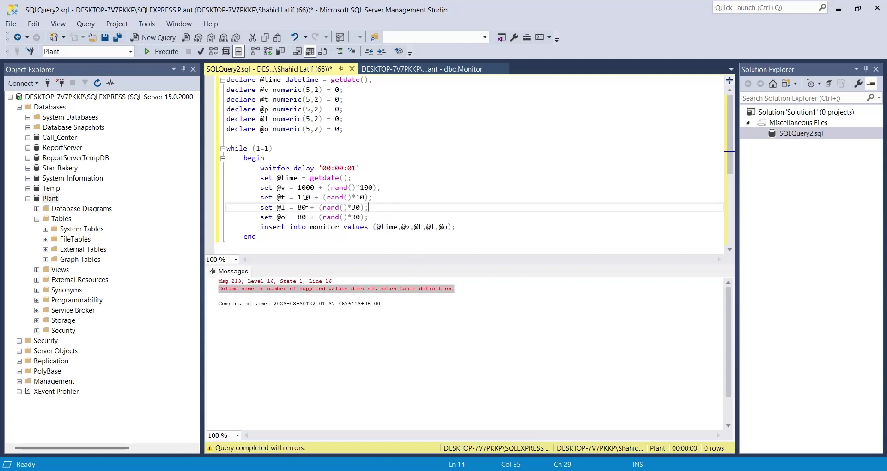
Add set @p = 80 + (rand()*30); and insert @p after @v in the values list.
left_click(374, 199)
key("Return")
type("set @")
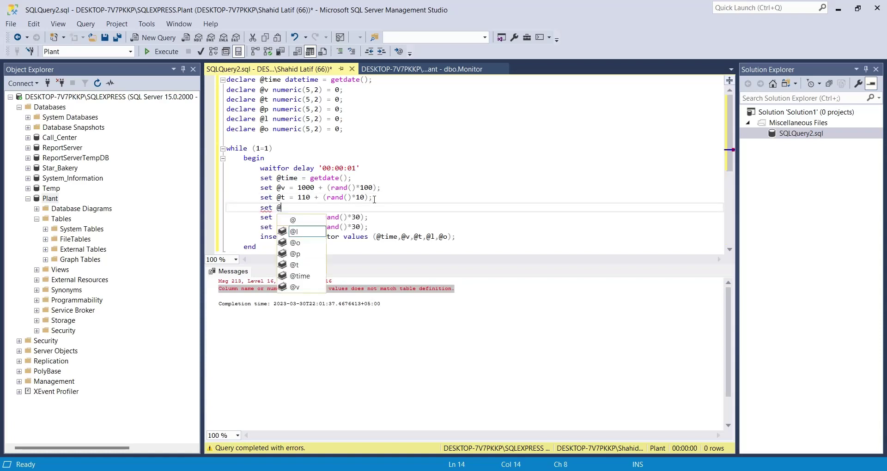
type("p =")
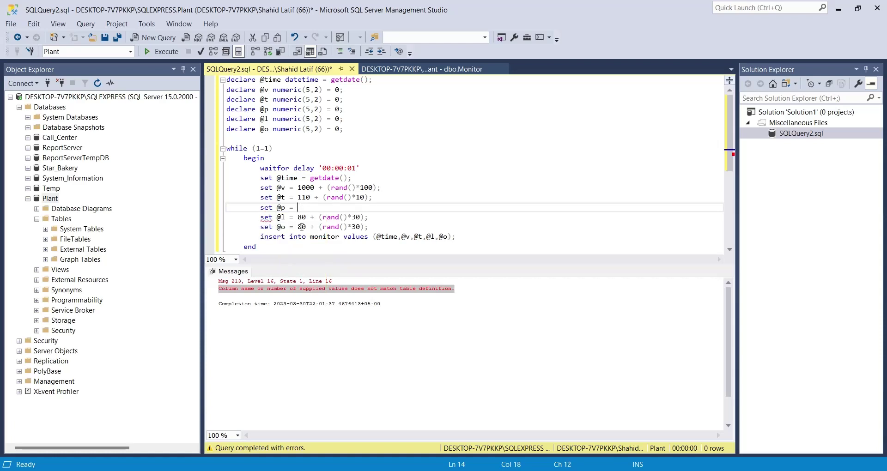
left_click_drag(299, 218, 370, 218)
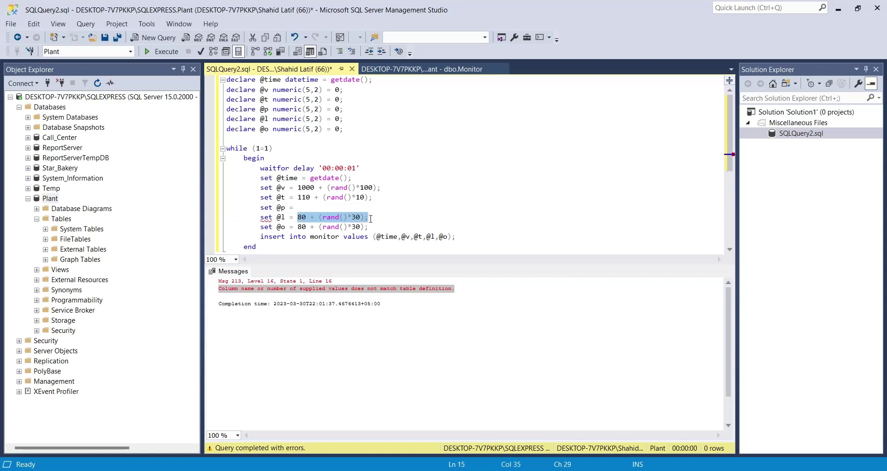
left_click(318, 209)
key("ctrl+v")
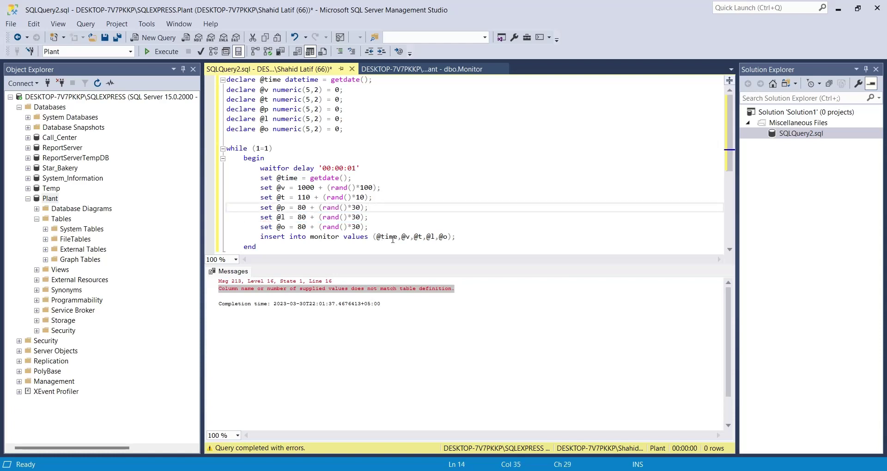
left_click(415, 236)
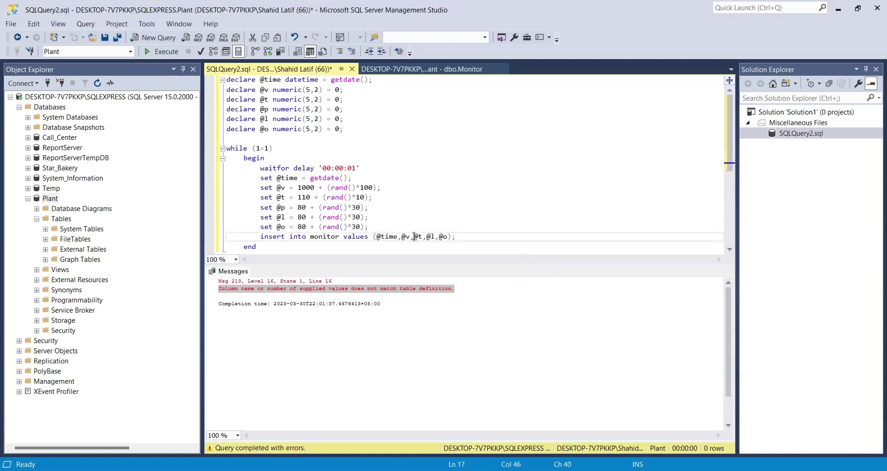
type("@p,@")
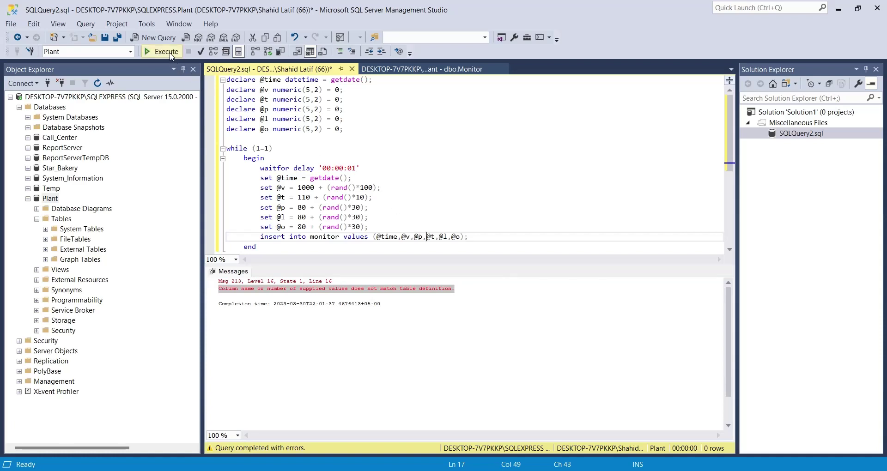
Briefly run the plant simulation, check dbo.Monitor's column order, stop it, and start a new query.
left_click(170, 53)
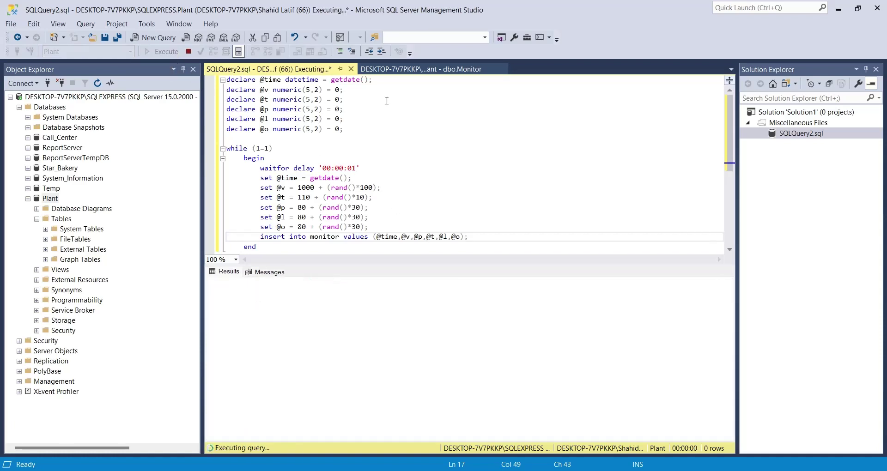
left_click(390, 70)
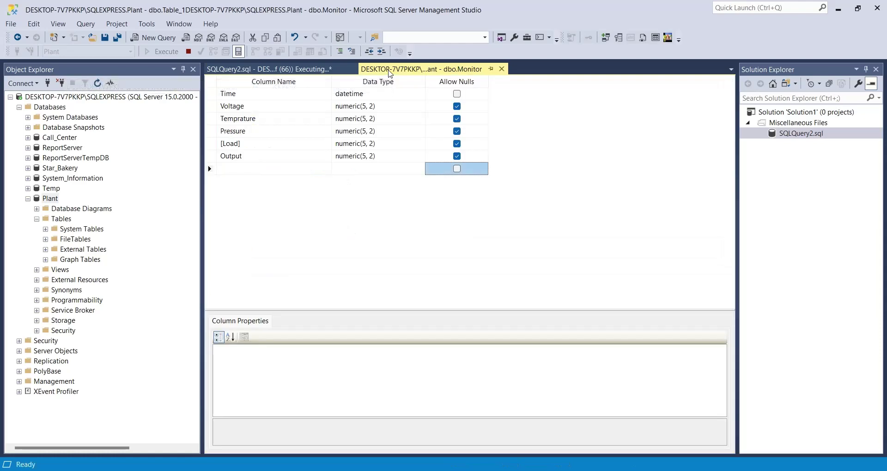
left_click(319, 69)
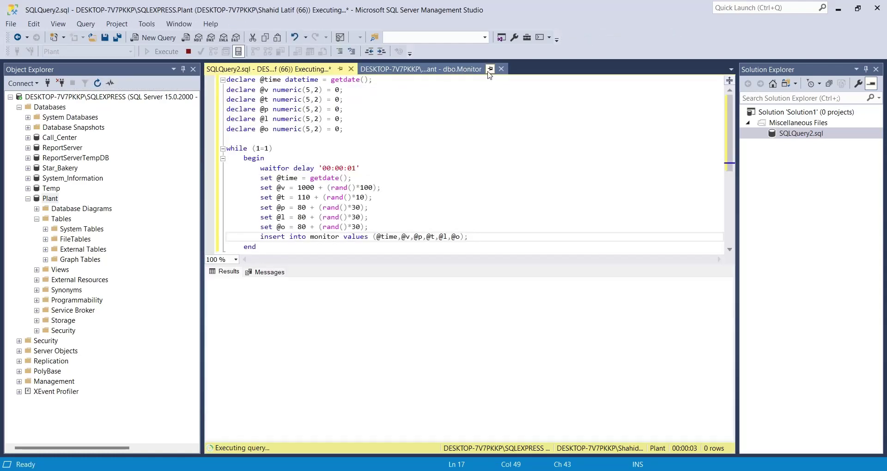
left_click(187, 51)
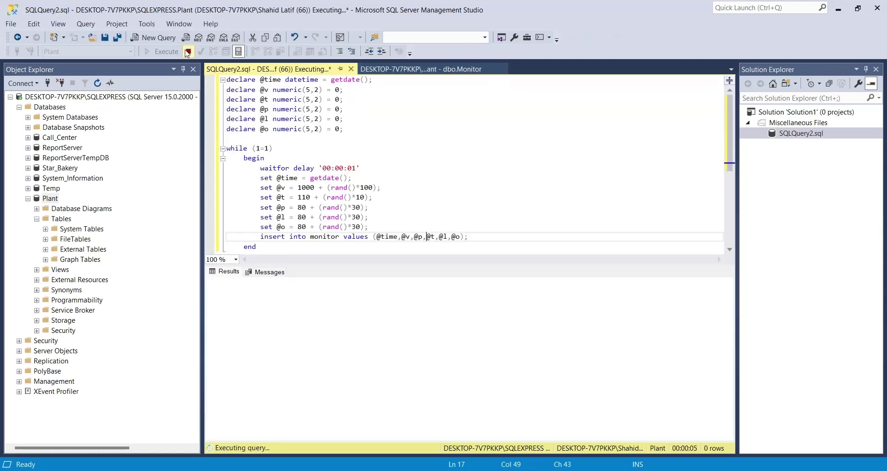
left_click(156, 37)
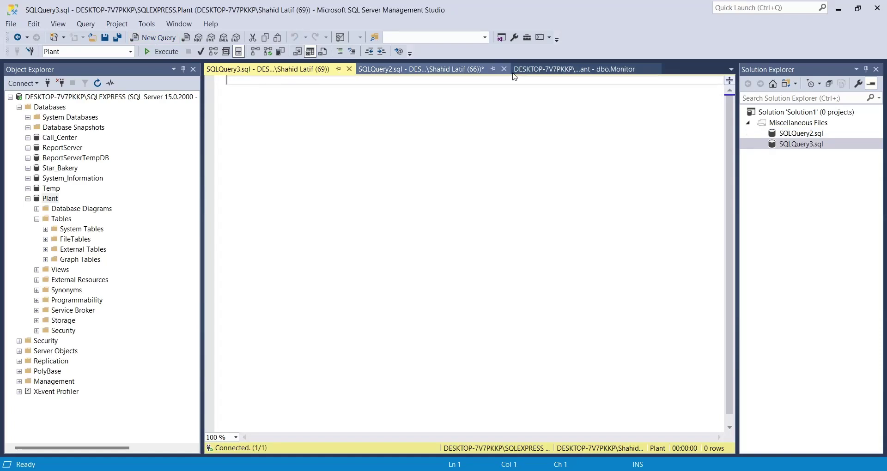
Run select * from monitor to view the collected rows, then type delete from monitor.
type("select &")
type(" from monitor")
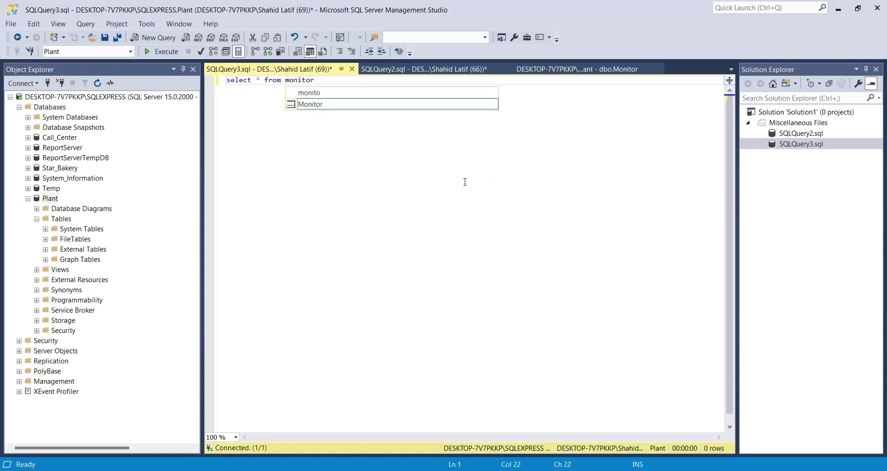
key("F5")
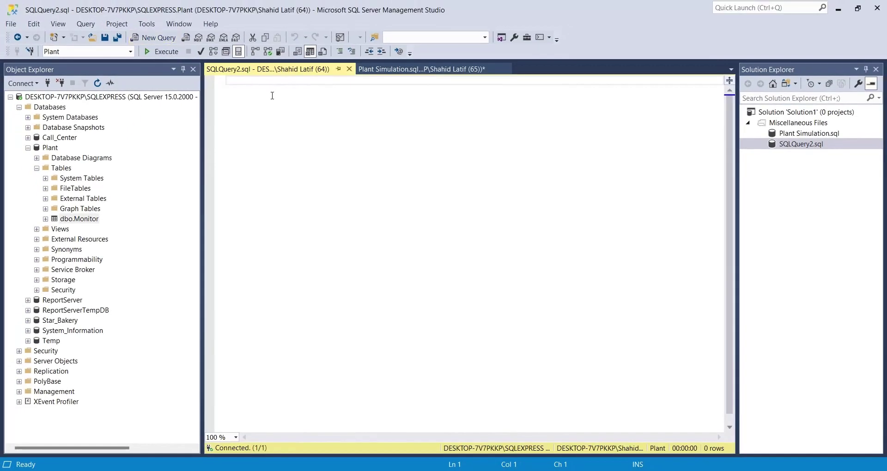
type("delete f")
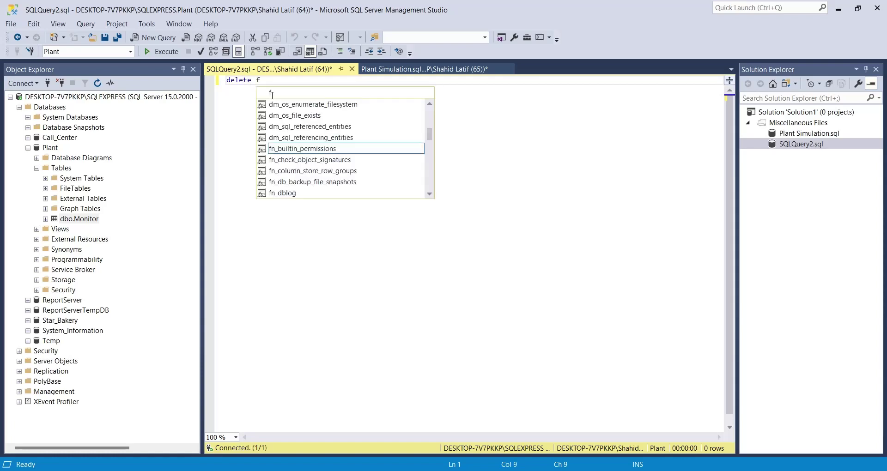
type("rom monitor")
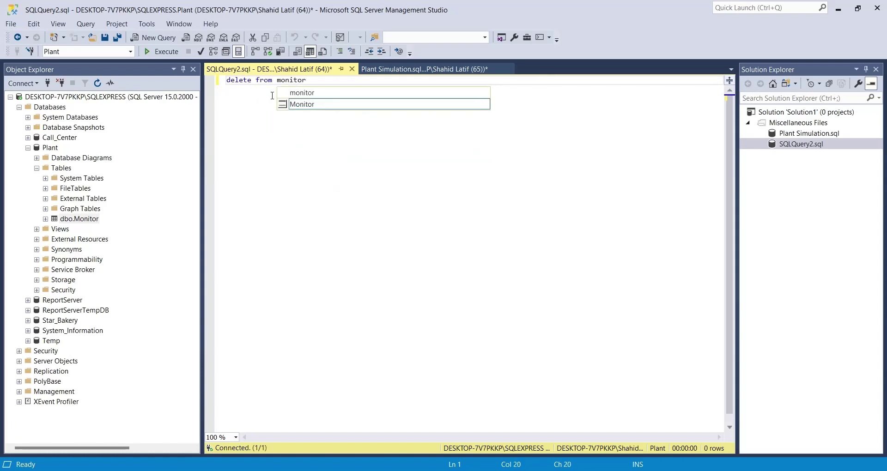
Empty the monitor table, then restart the simulation with the @v base value changed to 900.
left_click(160, 51)
left_click(389, 70)
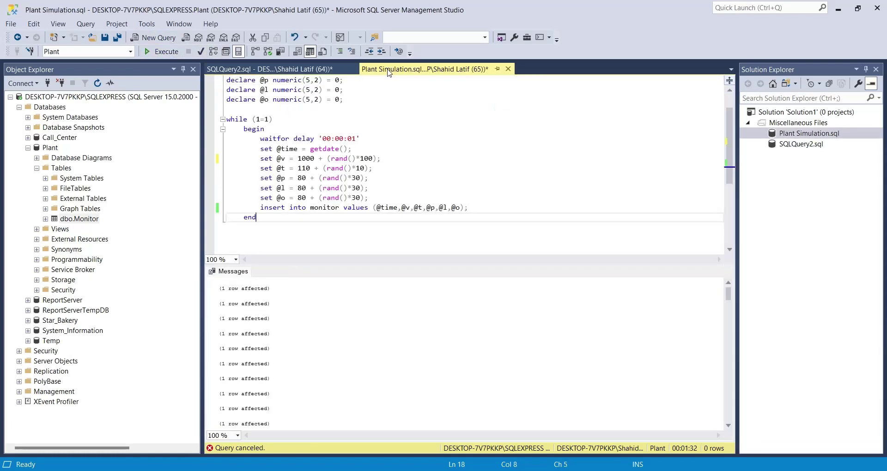
double_click(309, 158)
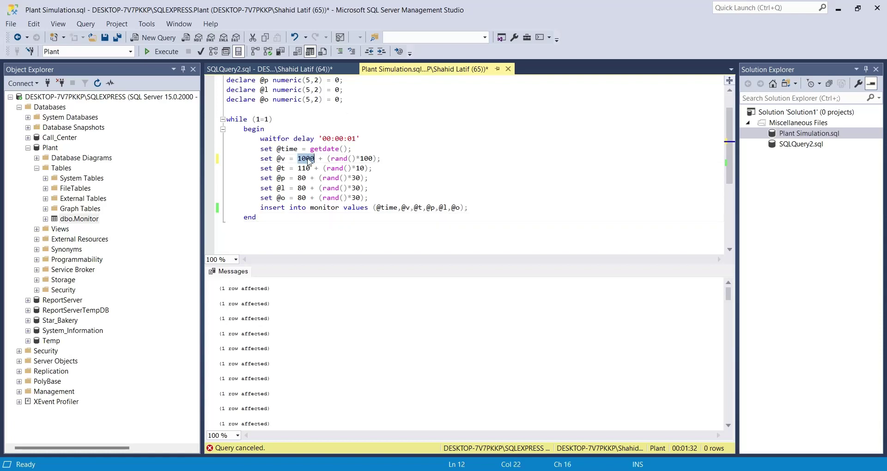
type("900")
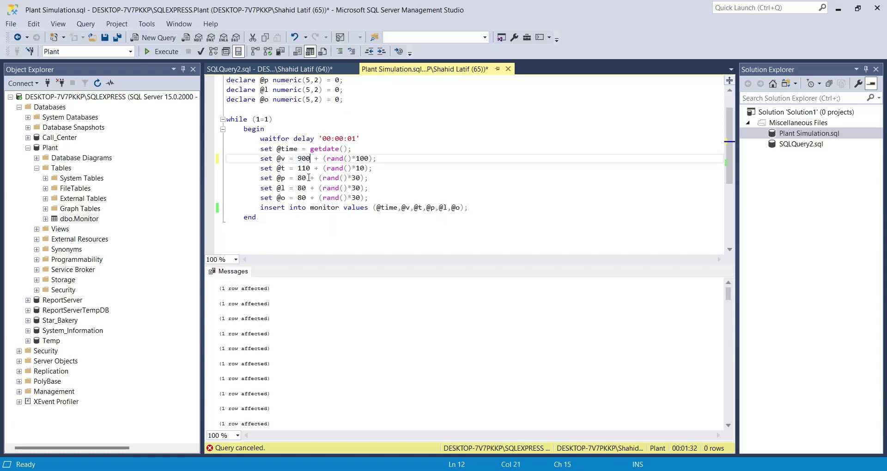
left_click(157, 54)
Change the delete query into select * from monitor and run it.
left_click(296, 69)
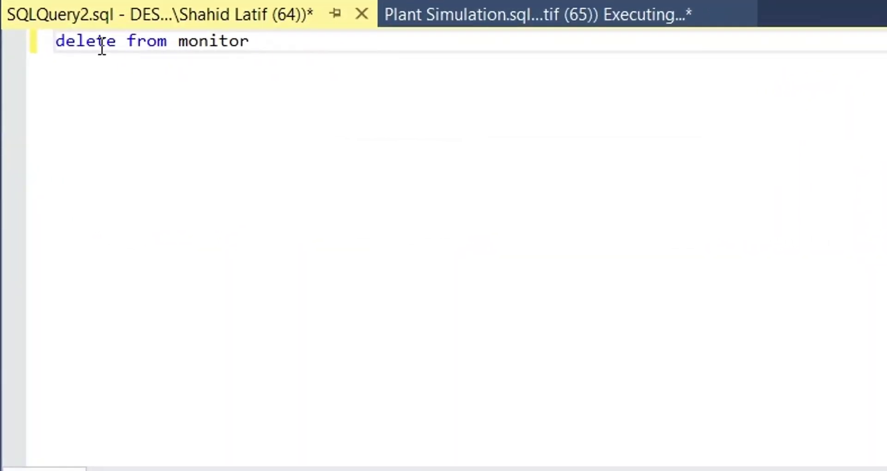
double_click(102, 47)
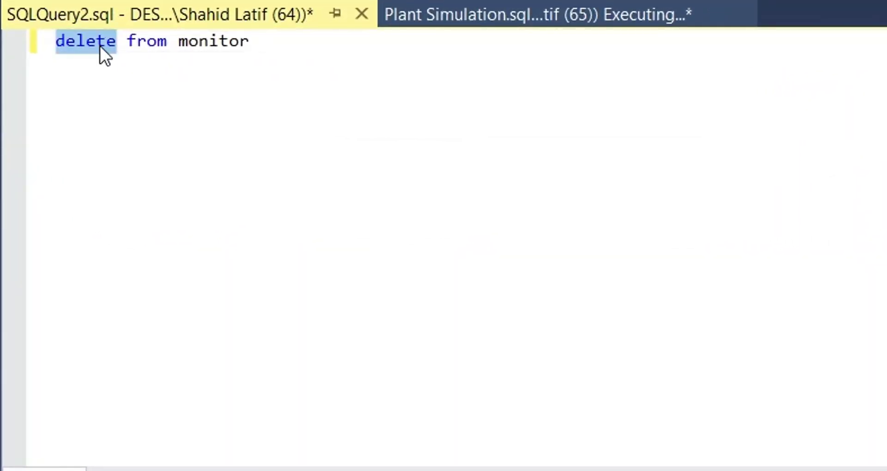
type("selec")
type("t *")
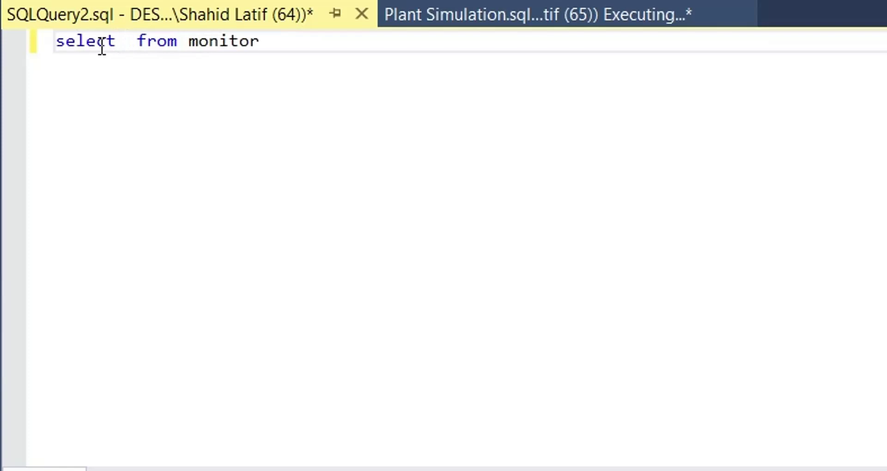
key("F5")
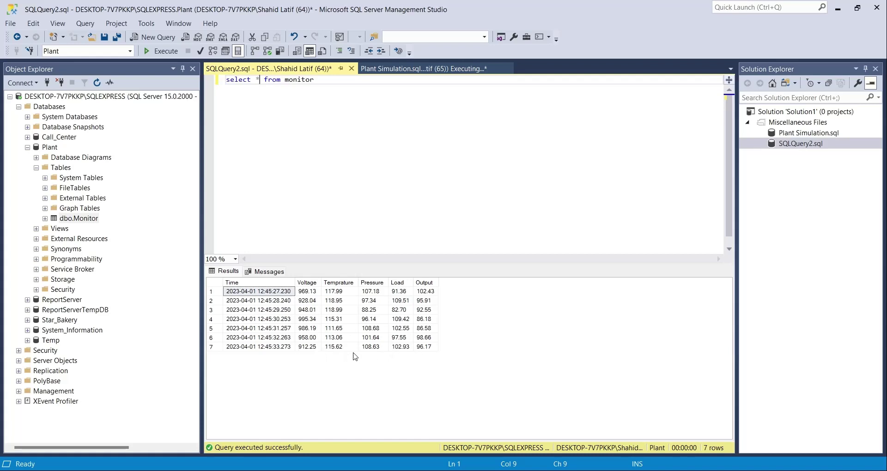
Rerun the monitor query for fresh rows, then stop the simulation loop.
left_click(152, 53)
left_click(157, 52)
left_click(395, 74)
key("alt+Break")
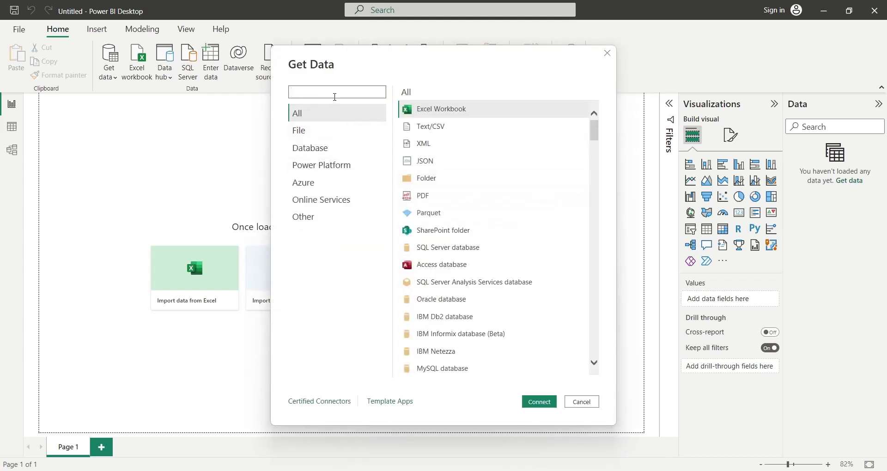
Search connectors for 'sql', choose SQL Server database, and set connectivity mode to DirectQuery.
left_click(335, 95)
type("sql")
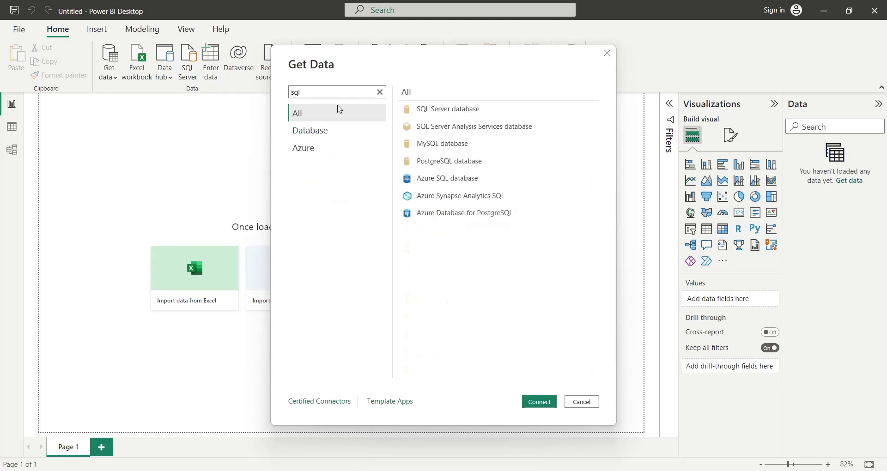
left_click(445, 111)
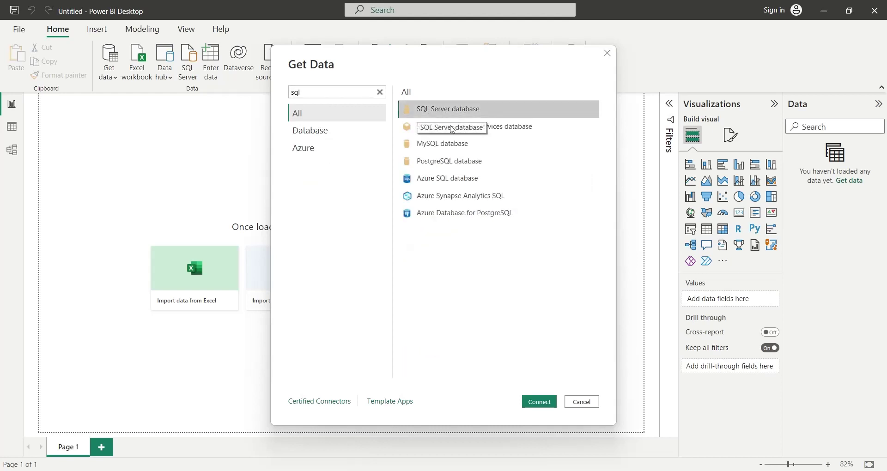
left_click(546, 405)
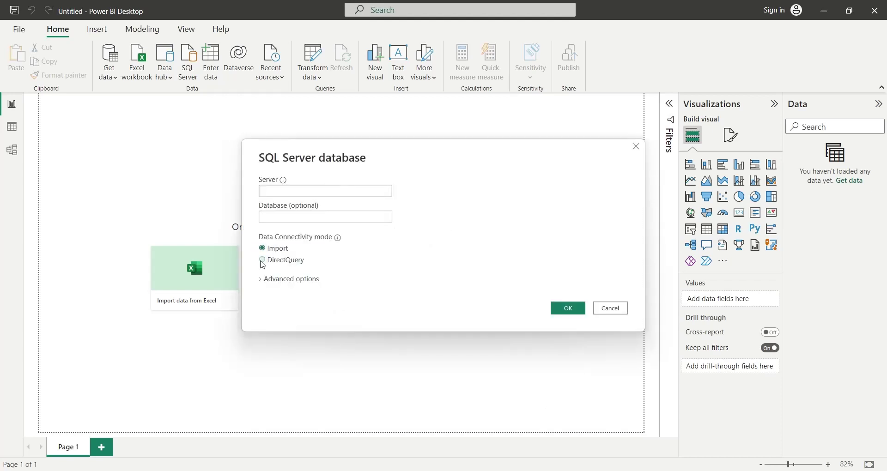
left_click(262, 260)
left_click(274, 192)
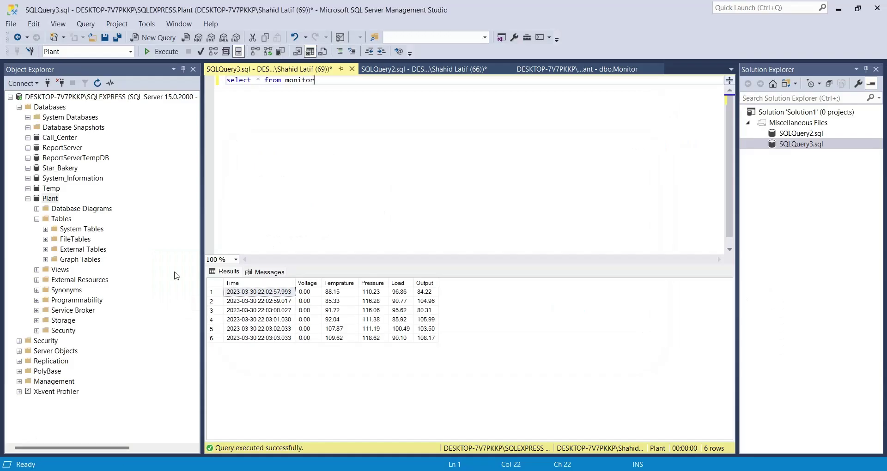
Copy the full server instance name from the server's Properties in Object Explorer, then cancel.
left_click(122, 467)
left_click(50, 199)
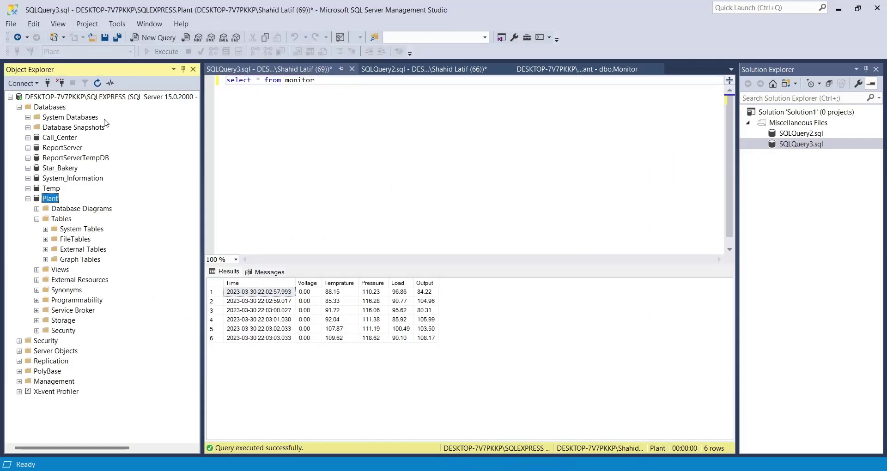
right_click(99, 97)
left_click(131, 302)
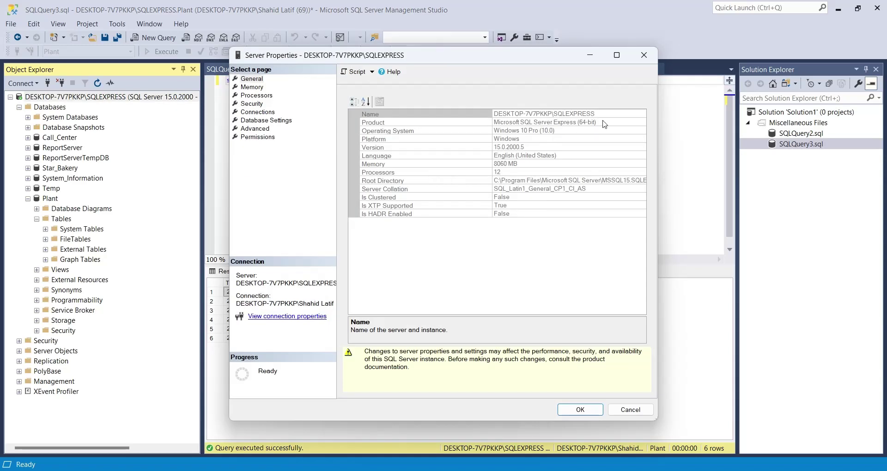
left_click(604, 118)
left_click_drag(603, 115, 434, 138)
key("ctrl+c")
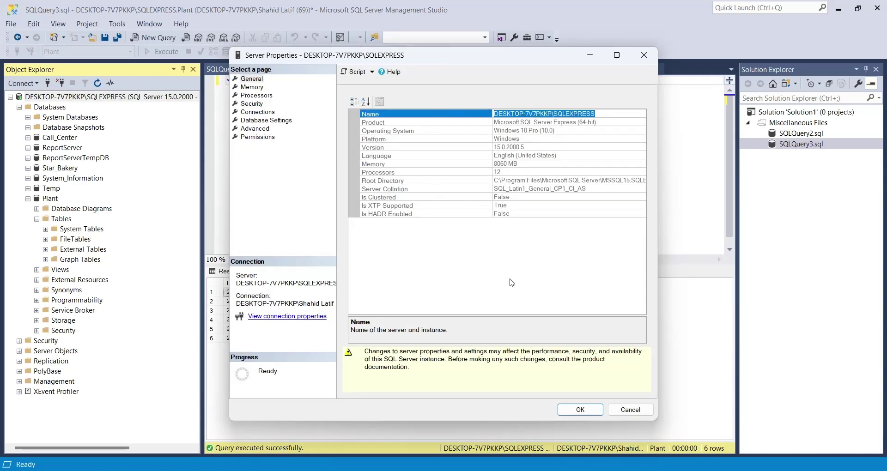
left_click(640, 414)
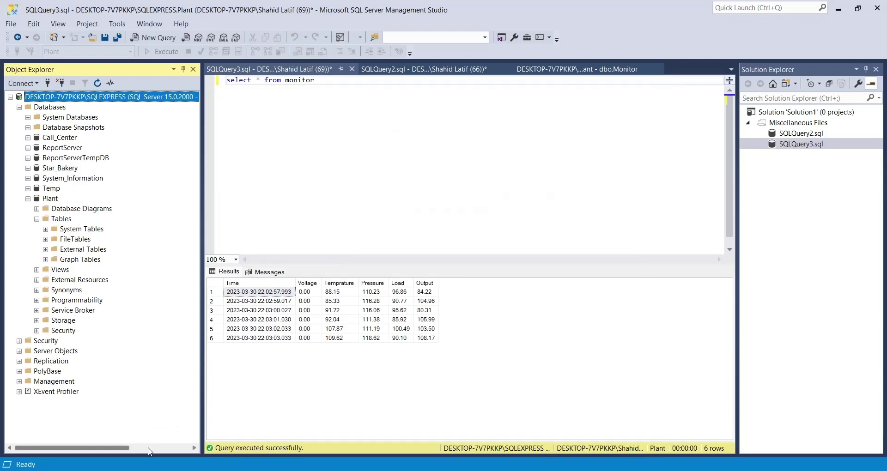
key("alt+Tab")
Connect to server DESKTOP-7V7PKKP\SQLEXPRESS, database Plant, and load the Monitor table.
left_click(303, 192)
key("ctrl+v")
left_click(299, 216)
type("Plant")
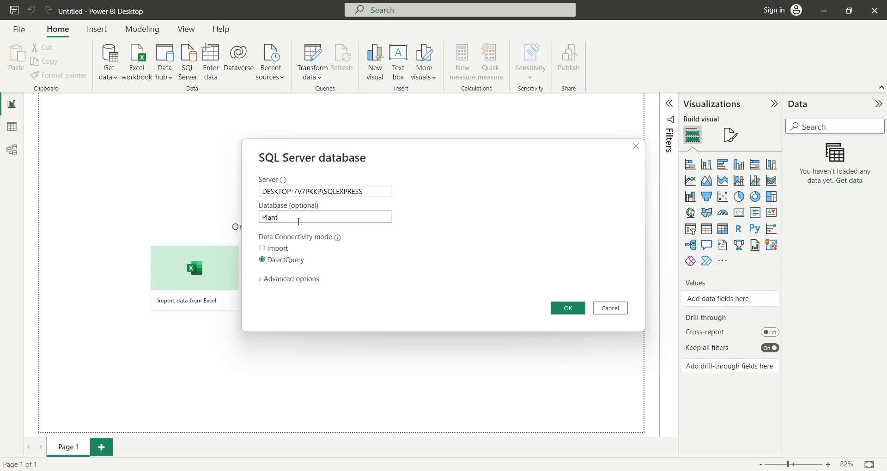
left_click(561, 311)
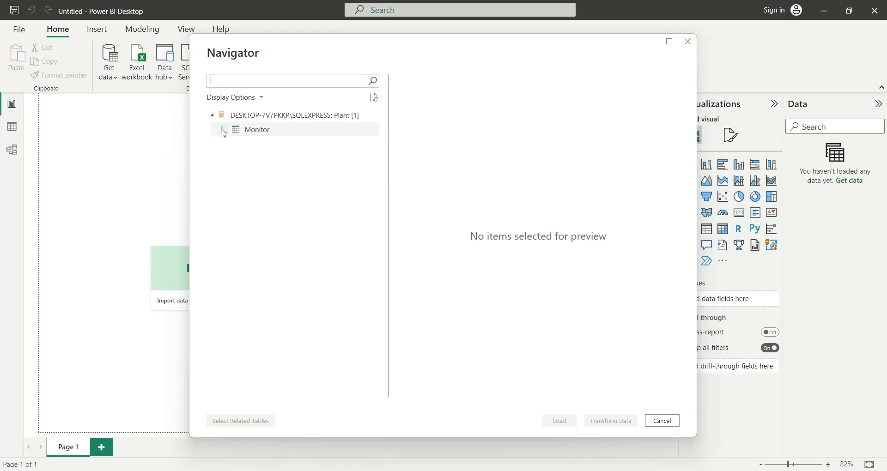
left_click(225, 132)
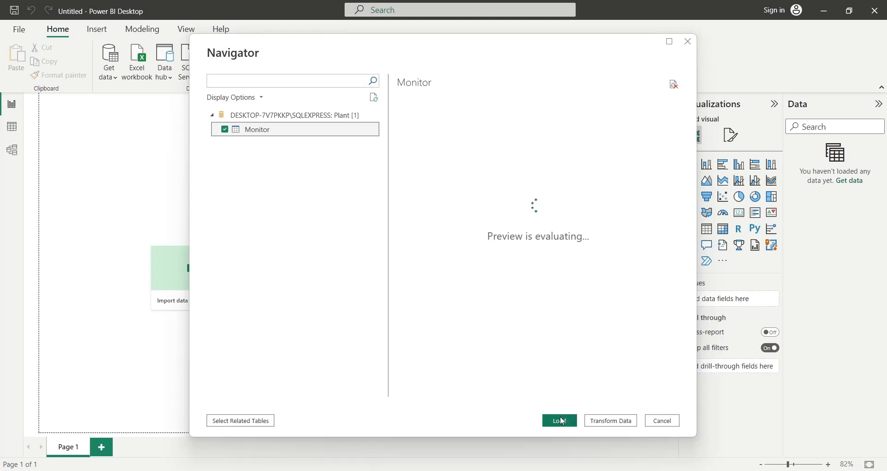
left_click(563, 422)
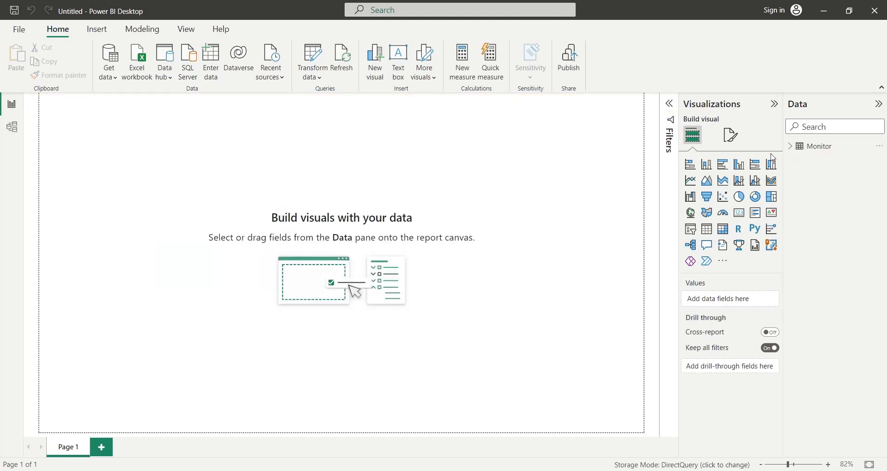
Add a text box across the page top reading 'Plant Monitor (Simulation)'.
left_click(792, 149)
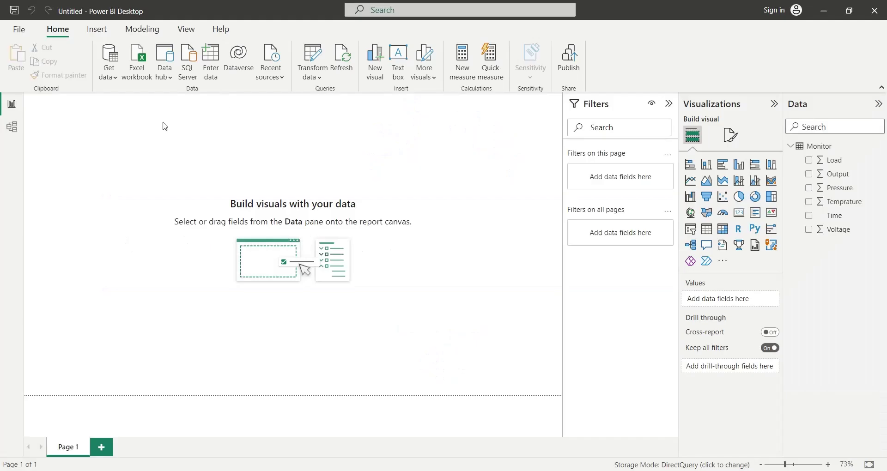
left_click(397, 57)
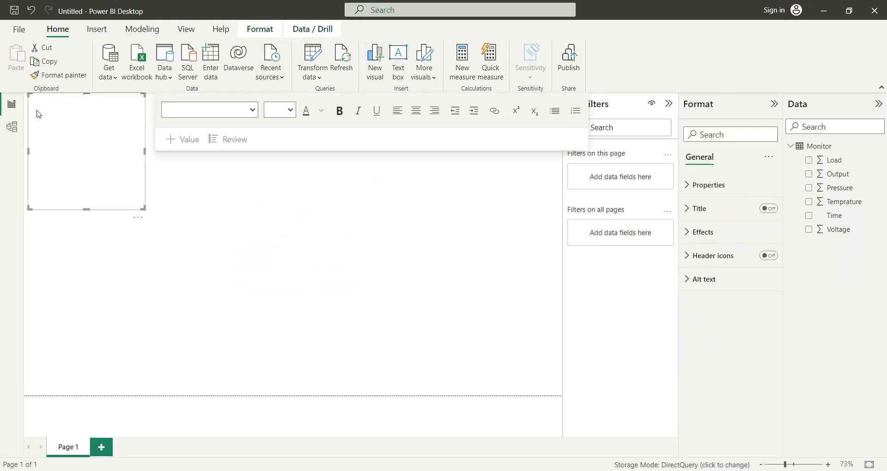
left_click_drag(144, 205, 562, 113)
left_click(432, 101)
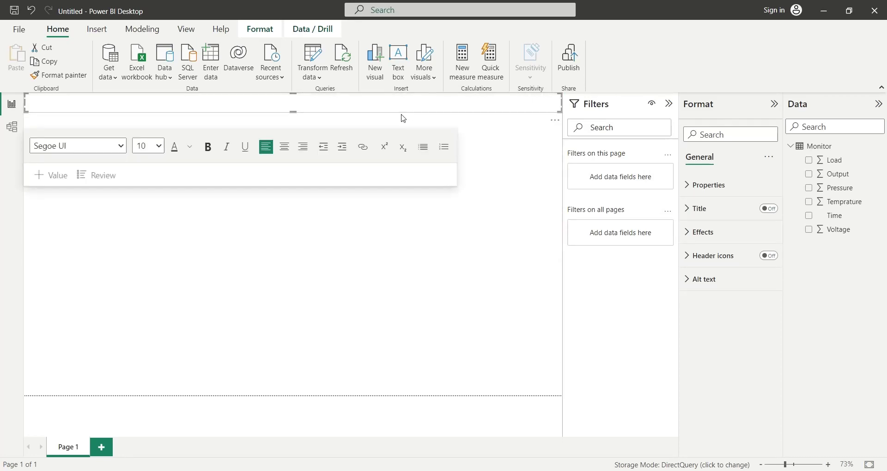
type("P")
type("lant")
type(" Mont")
type("ito")
type("r (Simul")
type("ation")
Set the title text's font size to 24.
key("ctrl+a")
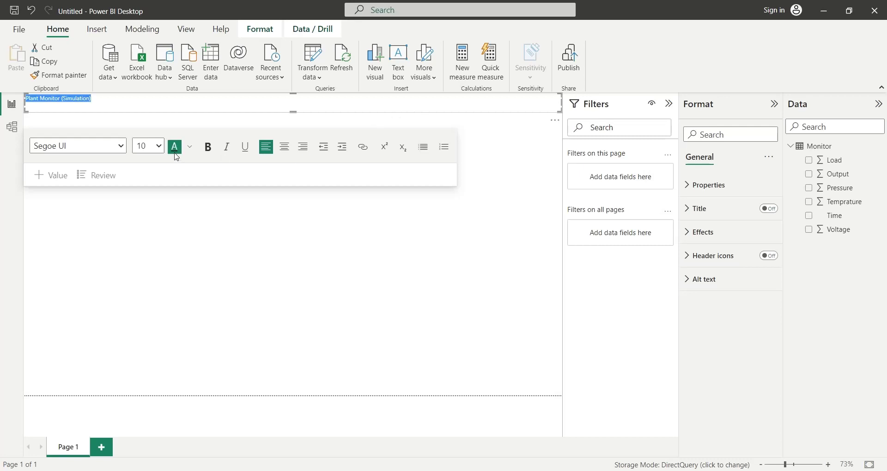
left_click(155, 146)
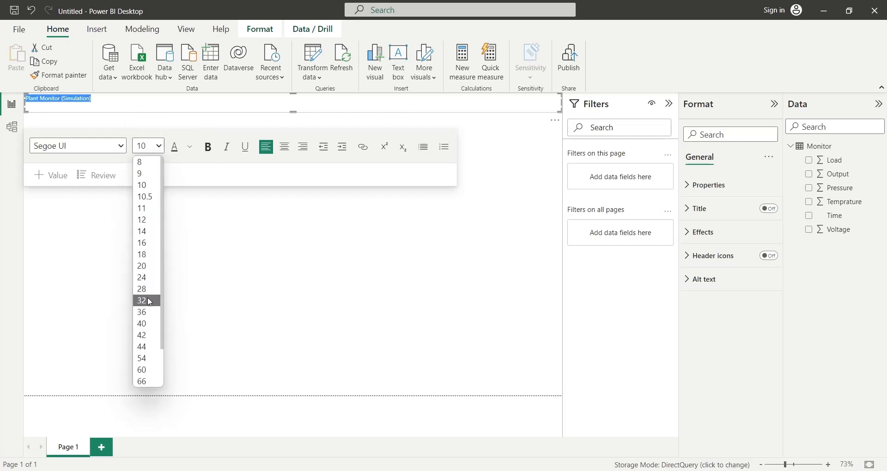
left_click(148, 301)
left_click(159, 147)
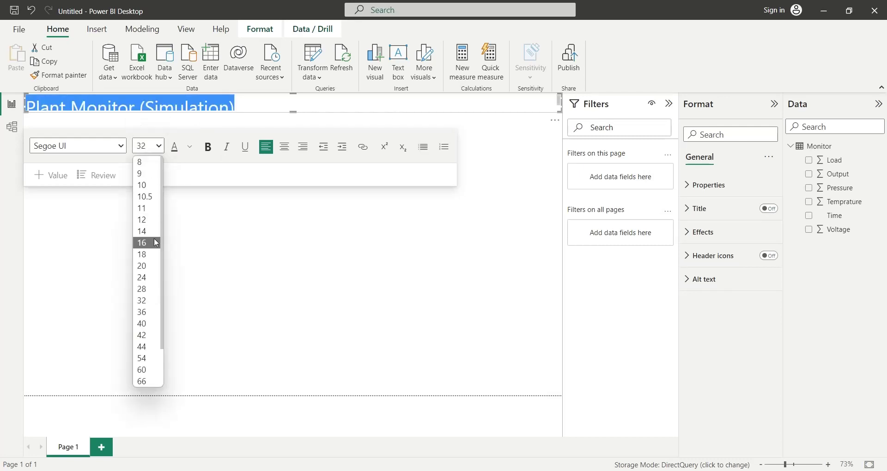
left_click(152, 285)
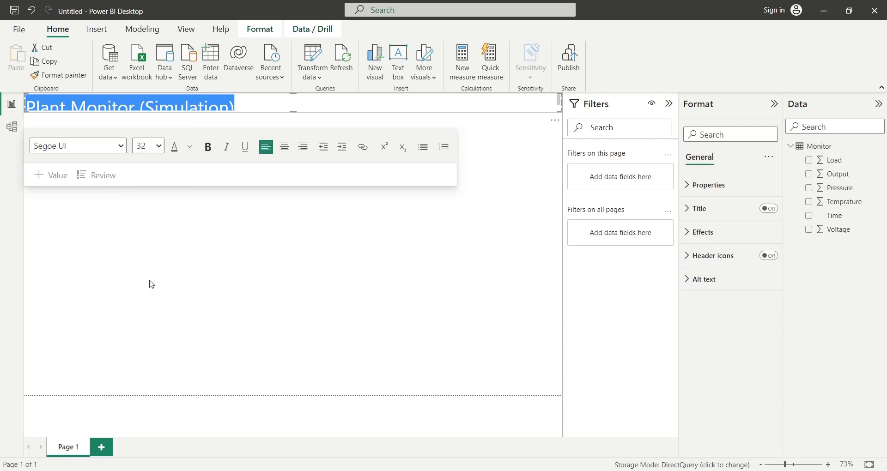
left_click(217, 230)
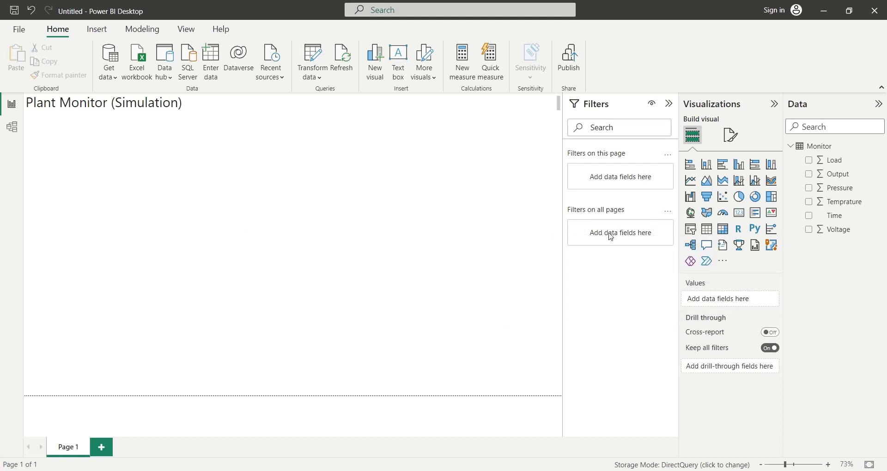
Place a small gauge visual just below the title.
left_click(723, 212)
left_click_drag(100, 166, 98, 117)
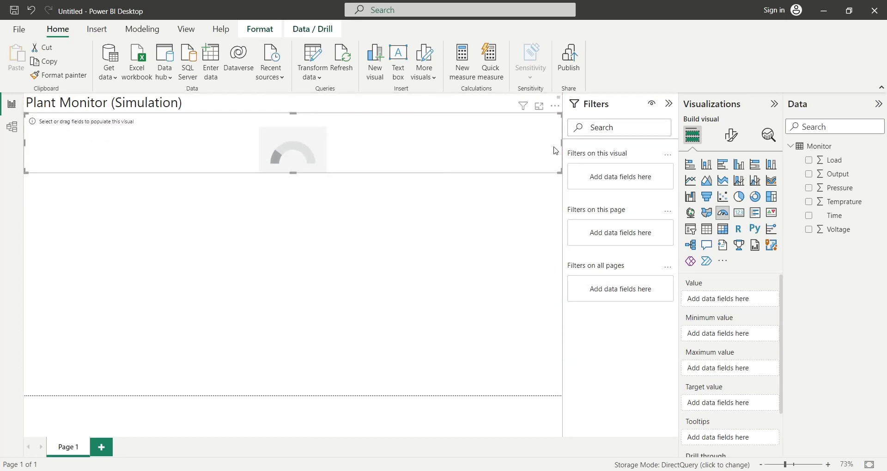
left_click_drag(563, 146, 613, 172)
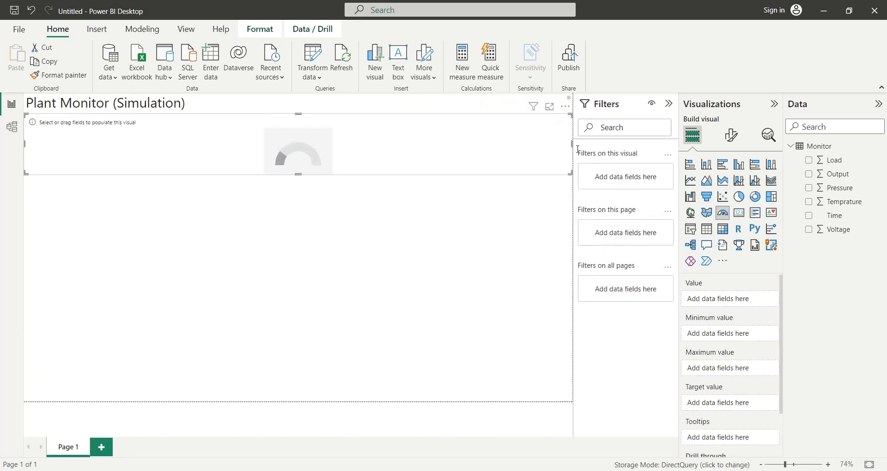
left_click_drag(572, 144, 128, 145)
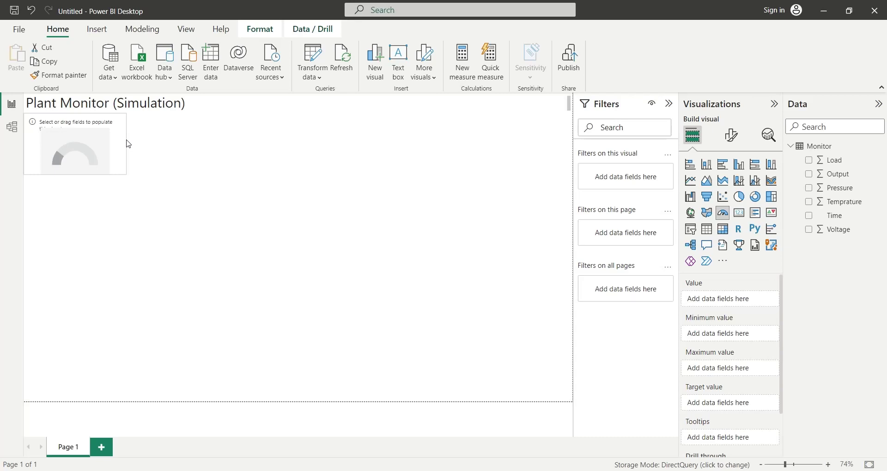
left_click(121, 167)
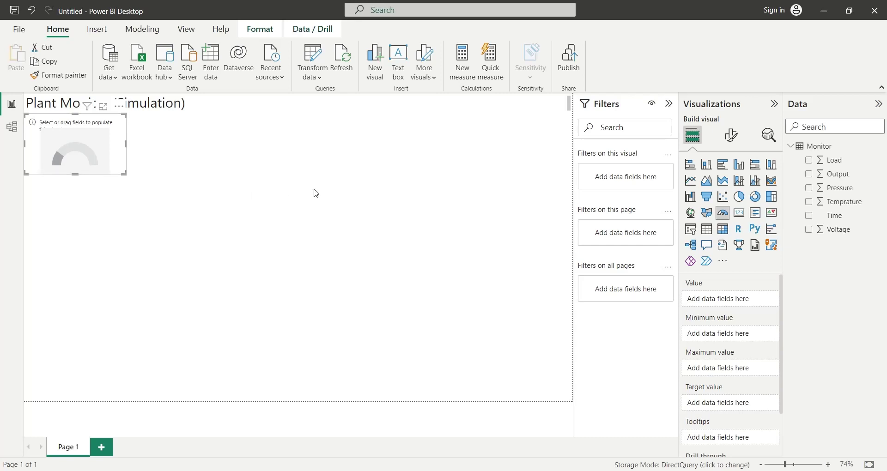
Put Voltage in the gauge's Value and rename 'Sum of Voltage' to Voltage.
left_click_drag(824, 230, 681, 300)
double_click(713, 300)
key("BackSpace")
key("Return")
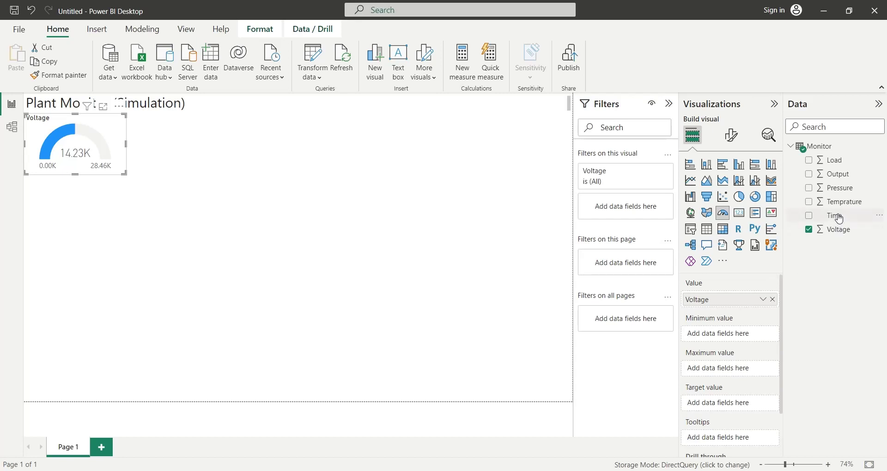
Filter the Voltage gauge to Top 1 by Latest Time and apply it.
left_click_drag(840, 219, 631, 213)
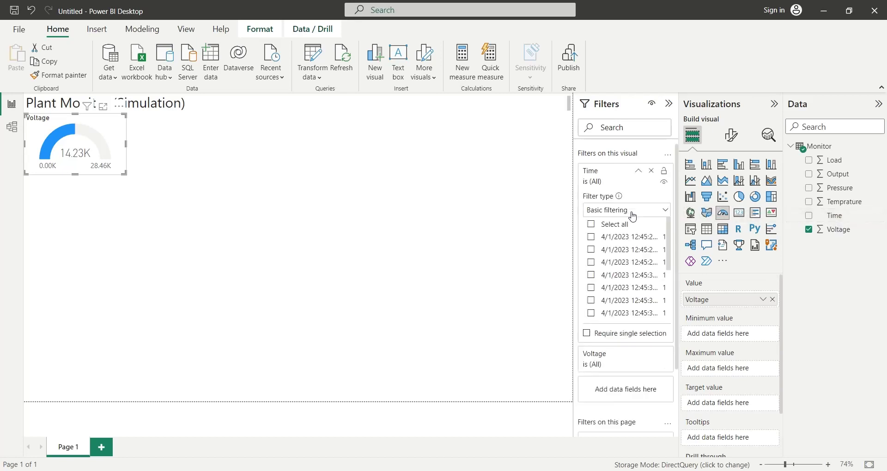
left_click(633, 214)
left_click(600, 281)
left_click(635, 240)
type("1")
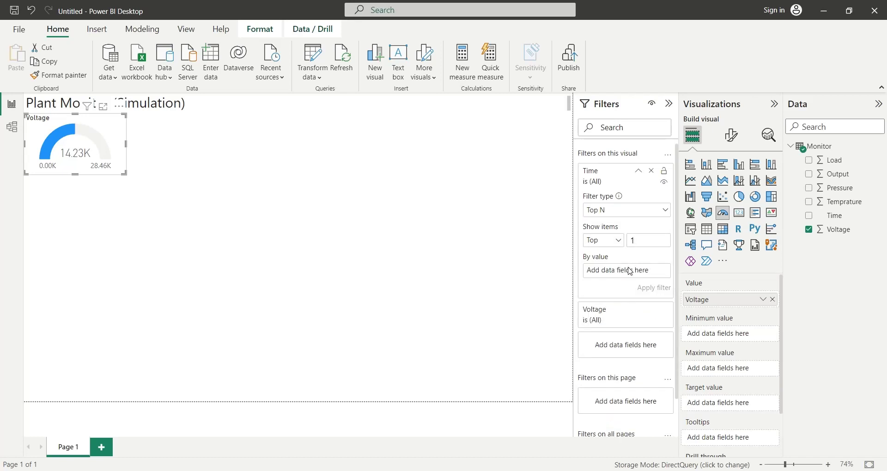
left_click_drag(818, 217, 624, 273)
left_click(654, 271)
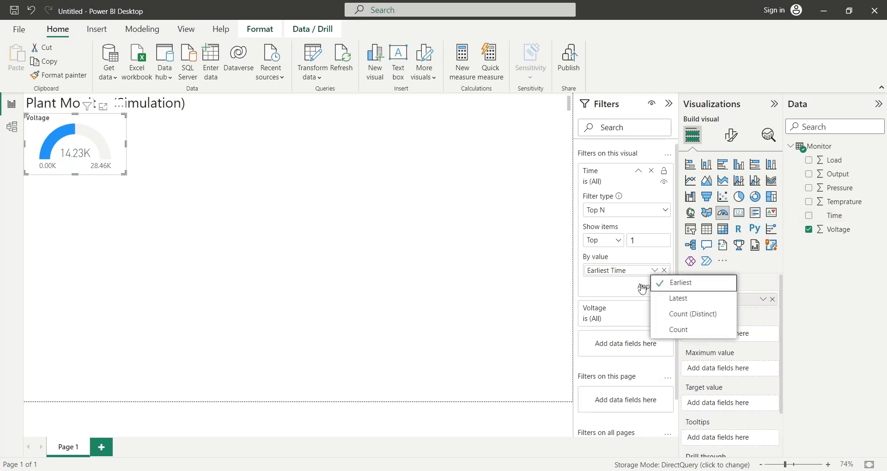
left_click(674, 299)
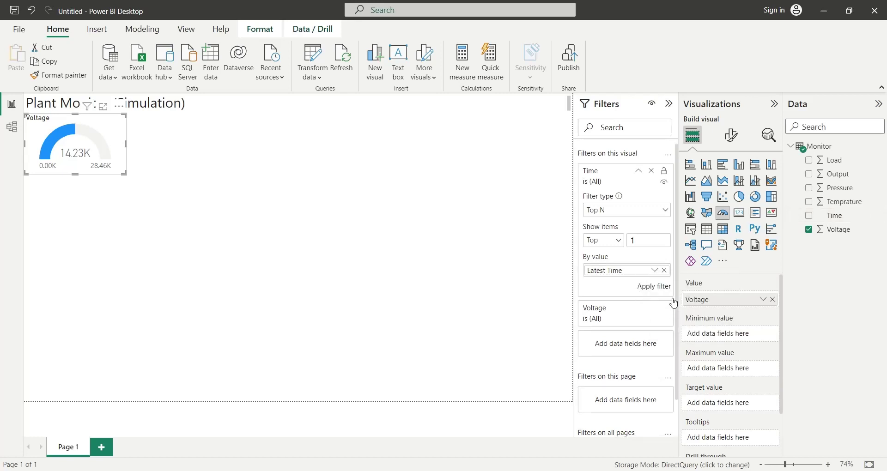
left_click(652, 287)
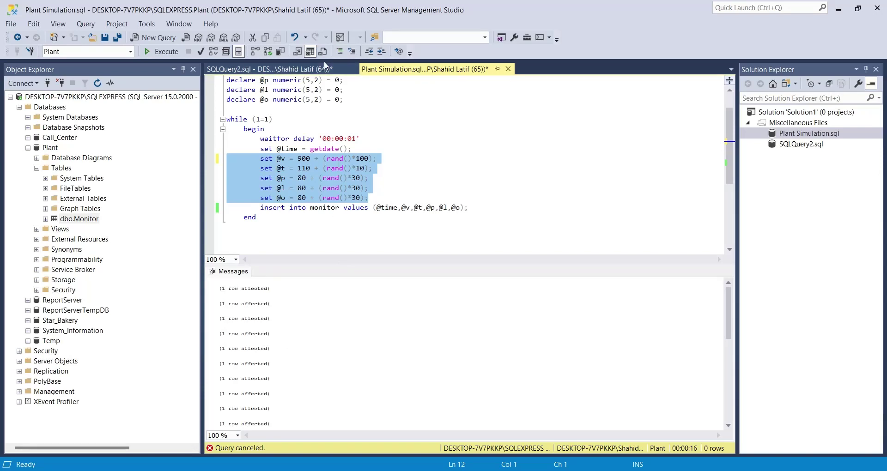
Rerun select * from monitor, confirm the newest row's Voltage is 956.70, and return to Power BI.
left_click(324, 65)
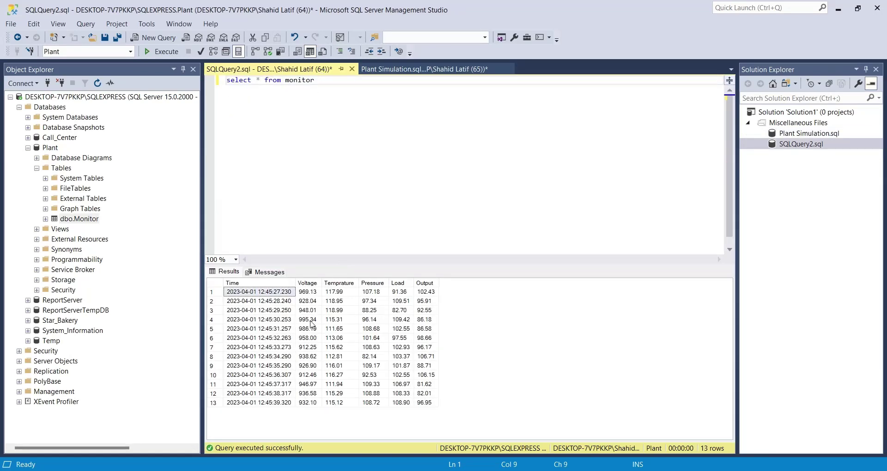
left_click(149, 52)
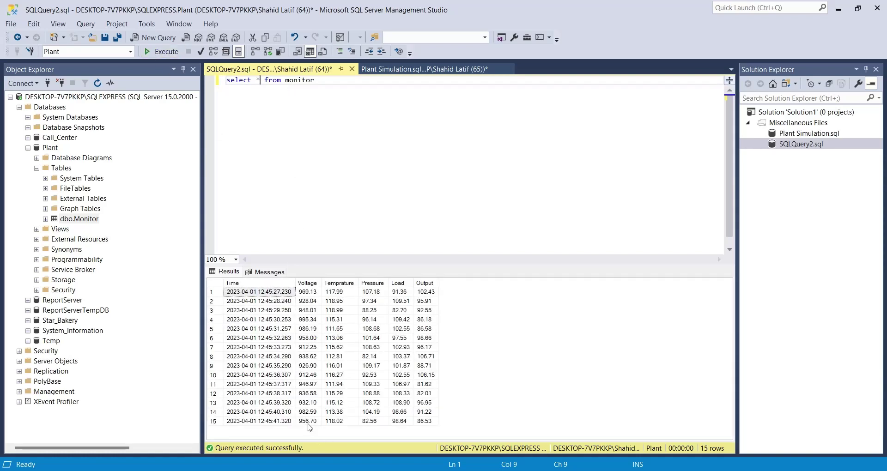
left_click(308, 422)
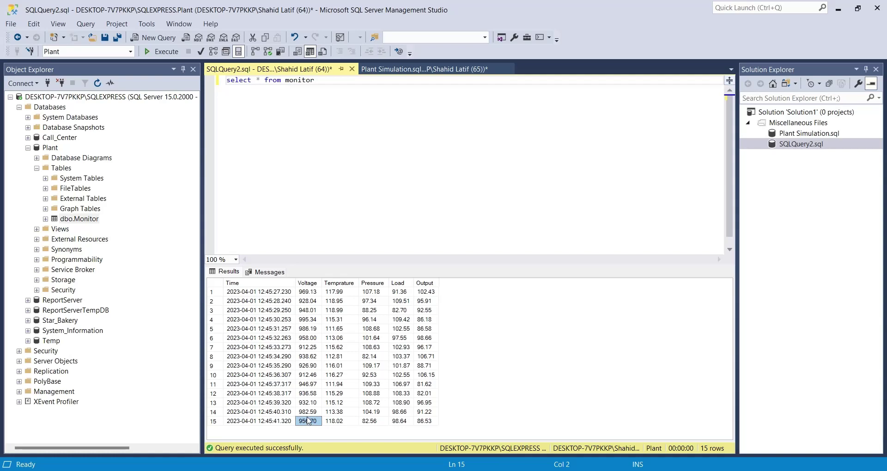
left_click(380, 72)
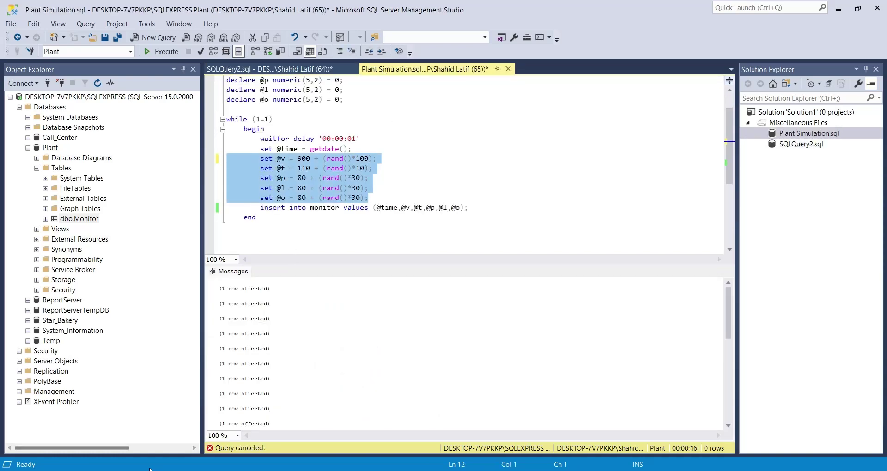
key("alt+Tab")
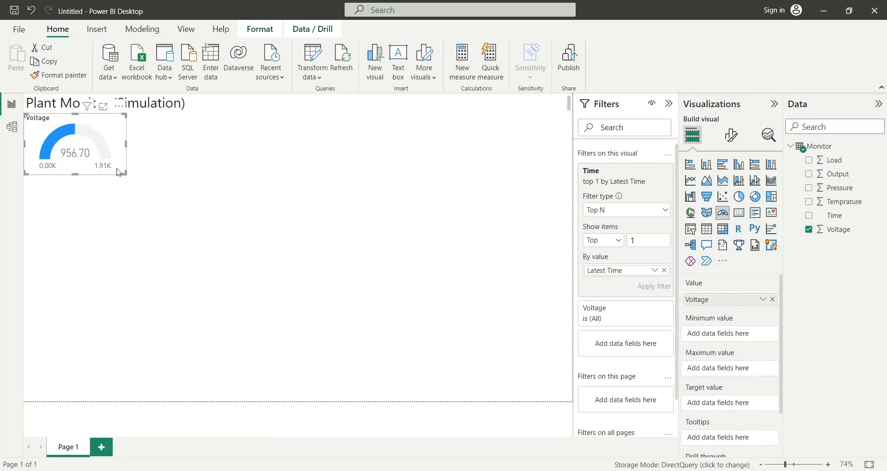
Set the Voltage gauge's width to 256 pixels in its Size properties.
left_click(732, 135)
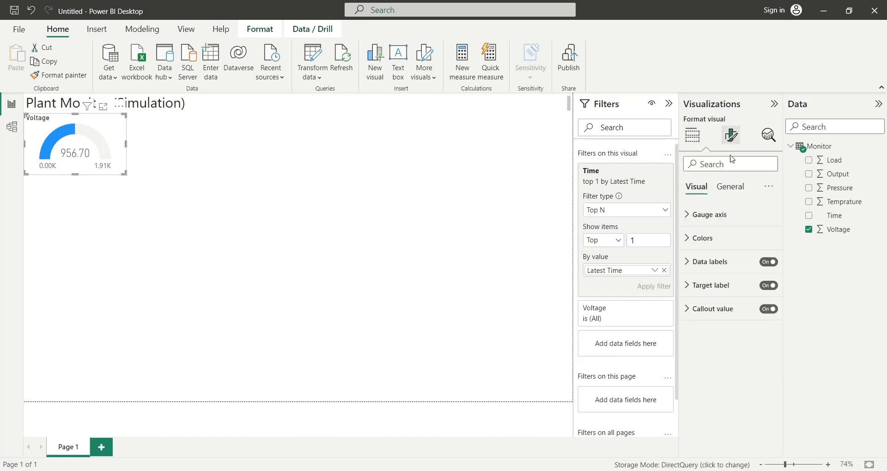
left_click(731, 186)
left_click(715, 217)
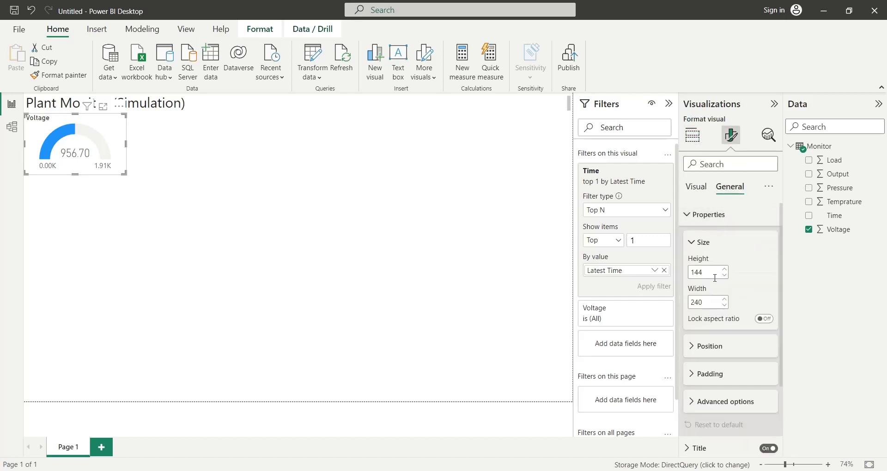
left_click(725, 299)
left_click(725, 298)
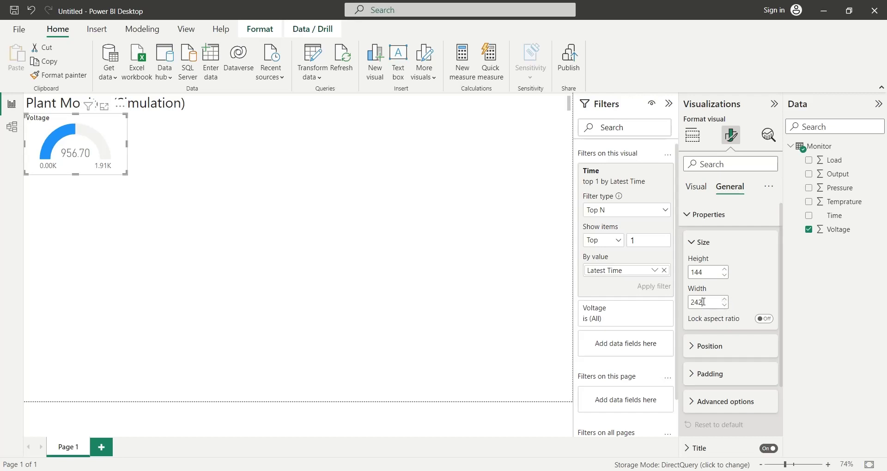
type("50")
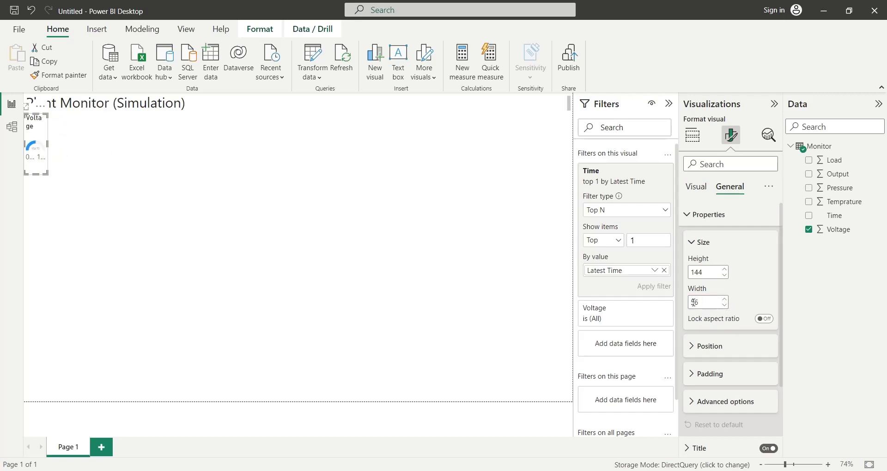
left_click(694, 303)
type("2")
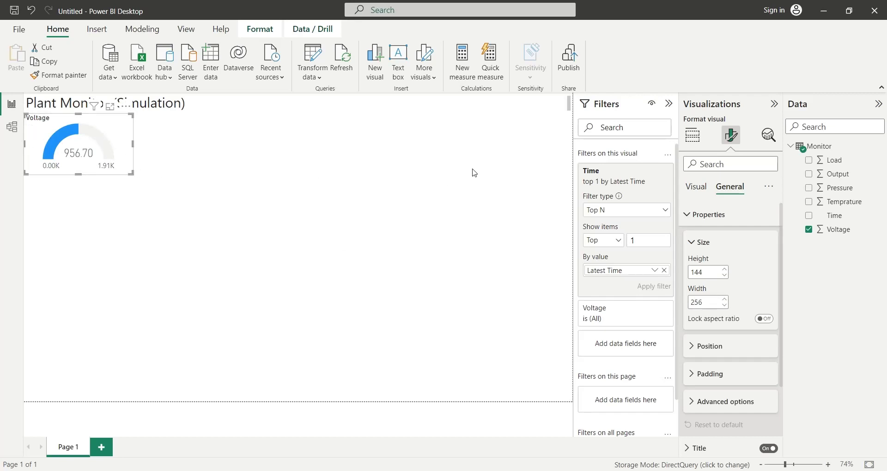
left_click(692, 135)
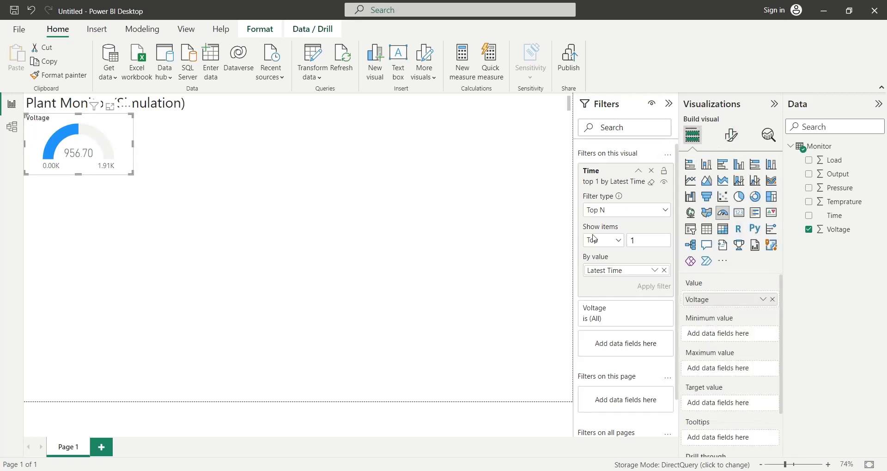
left_click(416, 213)
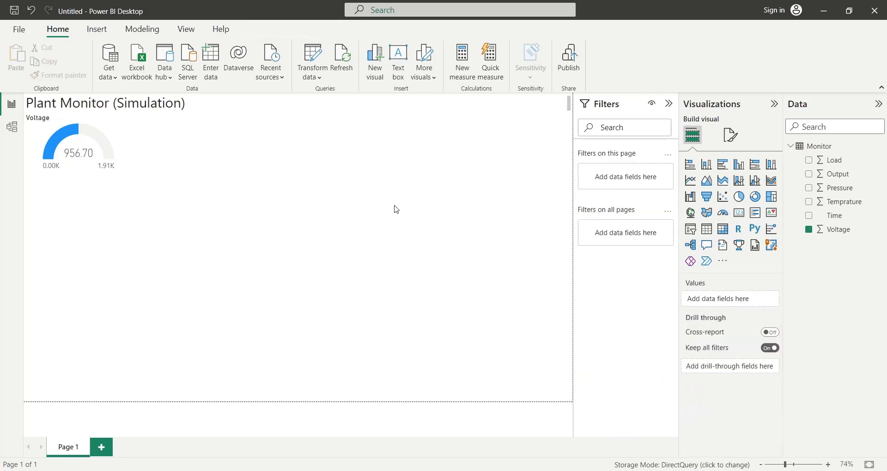
Create the measure min900 = 900 and make it the Voltage gauge's minimum value.
left_click(468, 72)
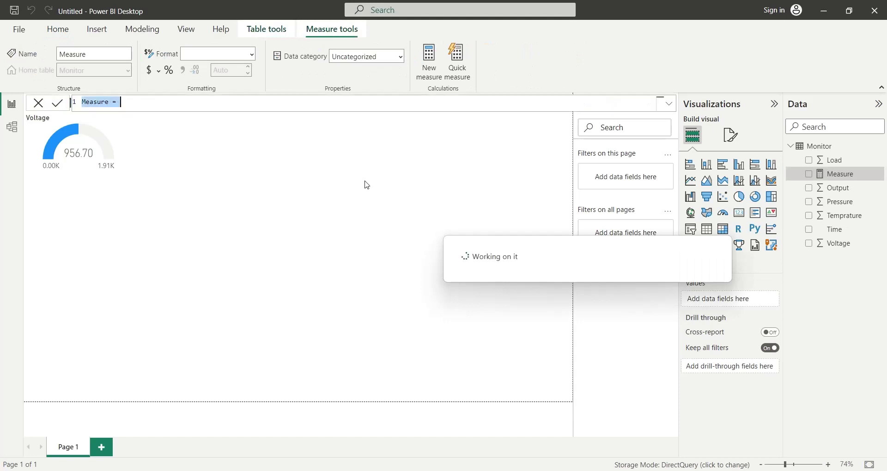
type("min")
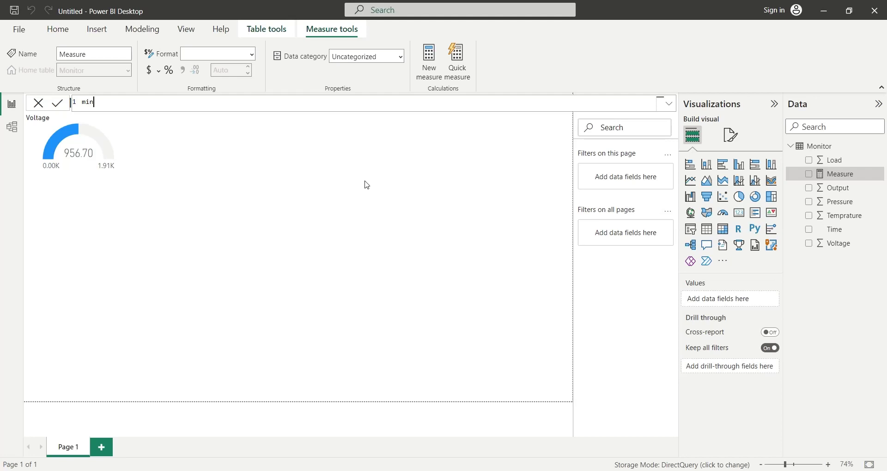
type("900 = 900")
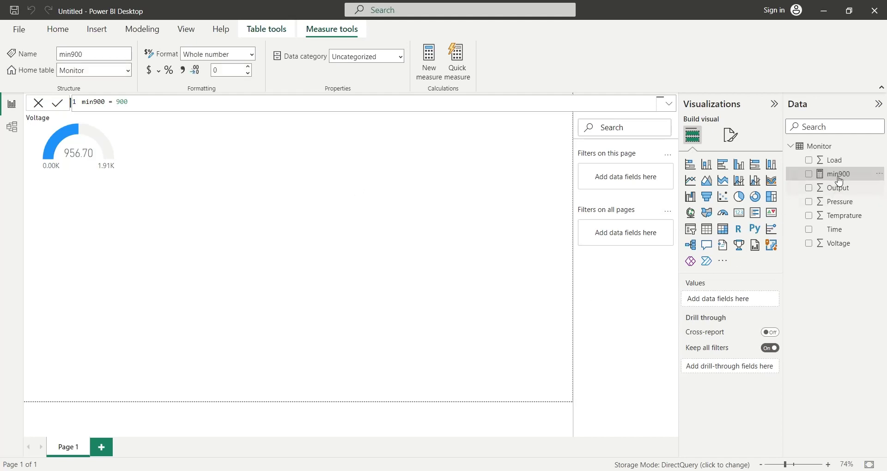
mouse_move(838, 178)
left_mouse_down()
mouse_move(785, 222)
mouse_move(767, 253)
mouse_move(829, 179)
left_mouse_up()
left_click(111, 172)
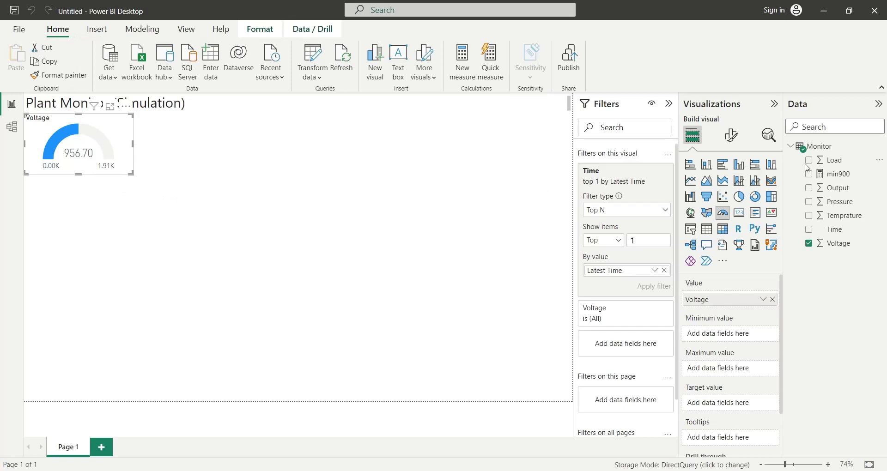
left_click_drag(843, 179, 737, 336)
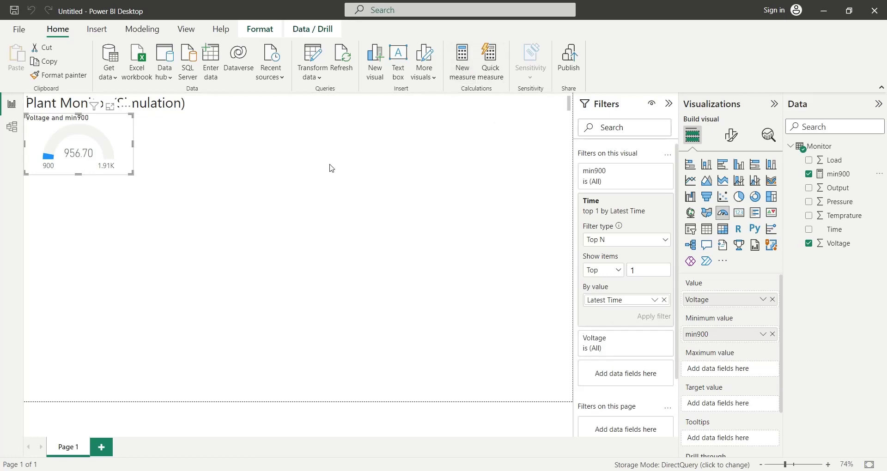
Create the measure max999 = 999 and make it the gauge's maximum value.
type("max999")
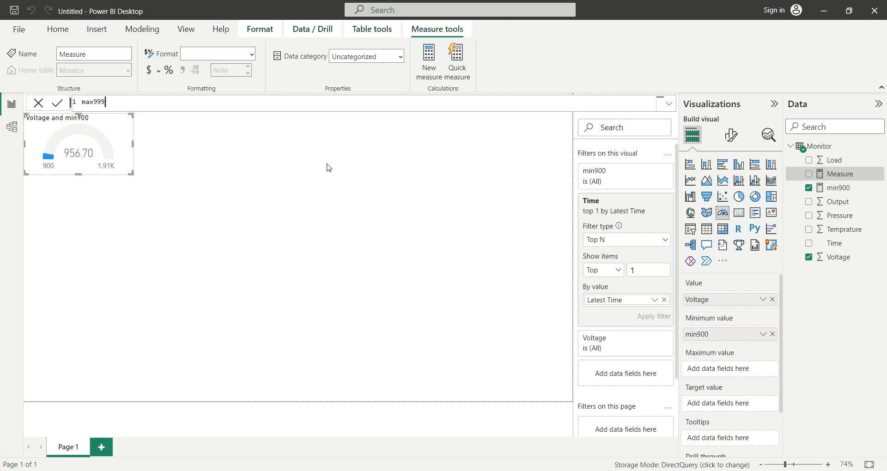
type("= 999")
key("Return")
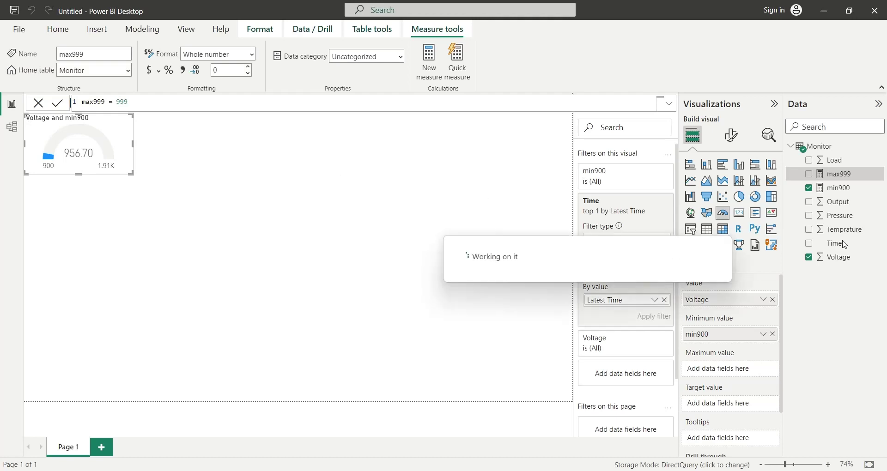
left_click_drag(846, 180, 744, 374)
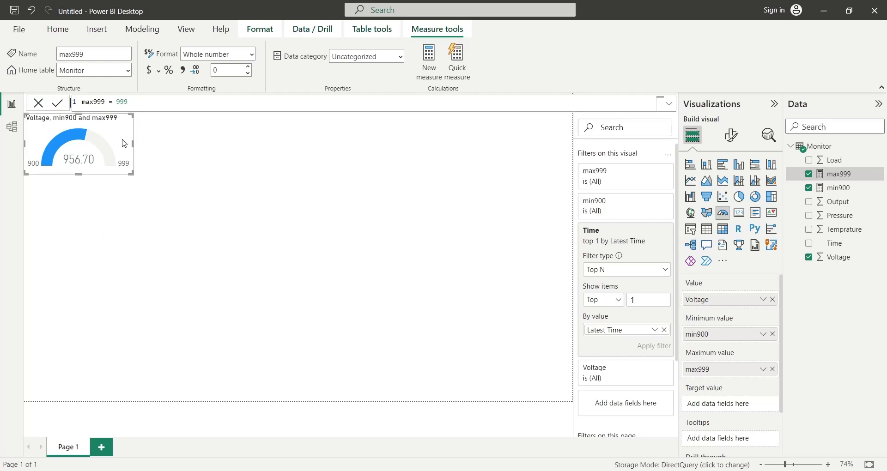
Duplicate the Voltage gauge and clear Voltage from the copy's Value well.
left_click(123, 144)
key("ctrl+c")
key("ctrl+v")
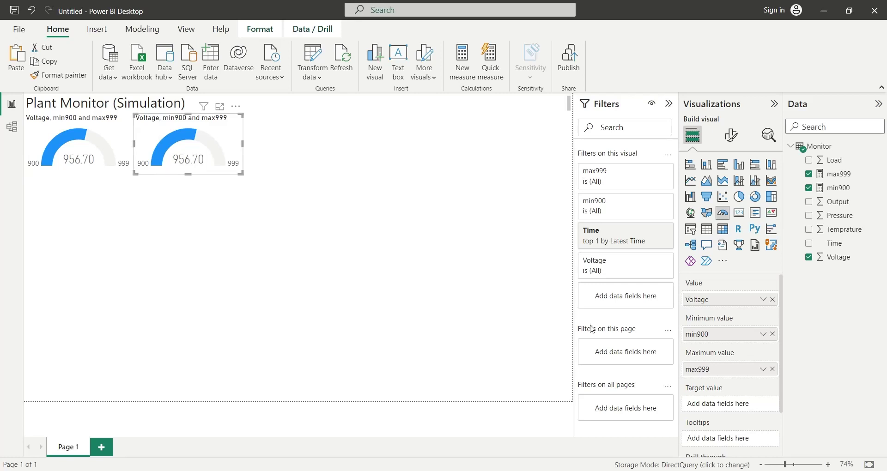
left_click(773, 301)
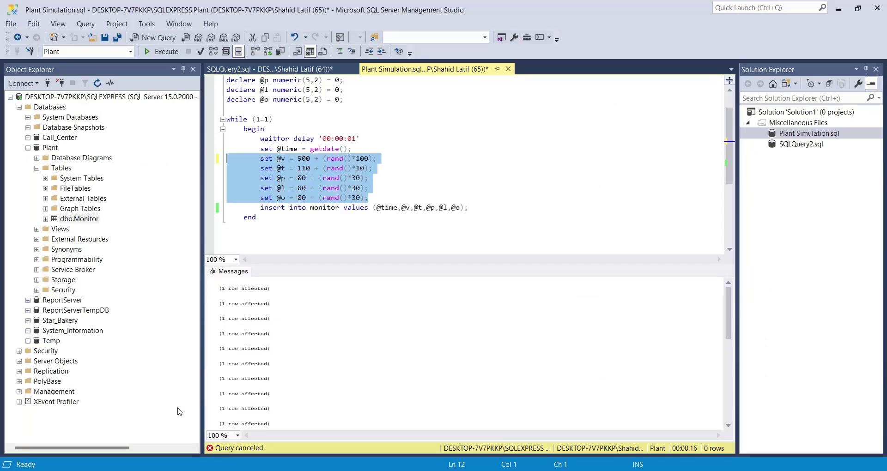
Put Temprature in the copy's Value and rename the field from 'Sum of Temprature' to 'Temprature'.
mouse_move(164, 467)
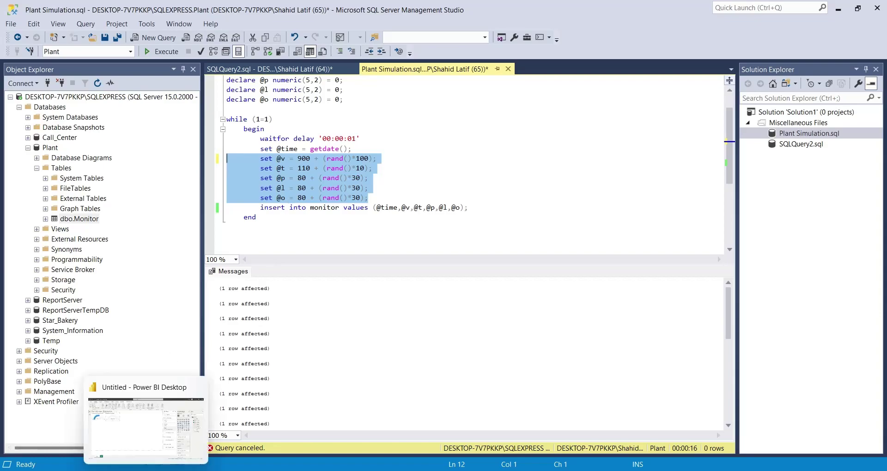
left_click(164, 430)
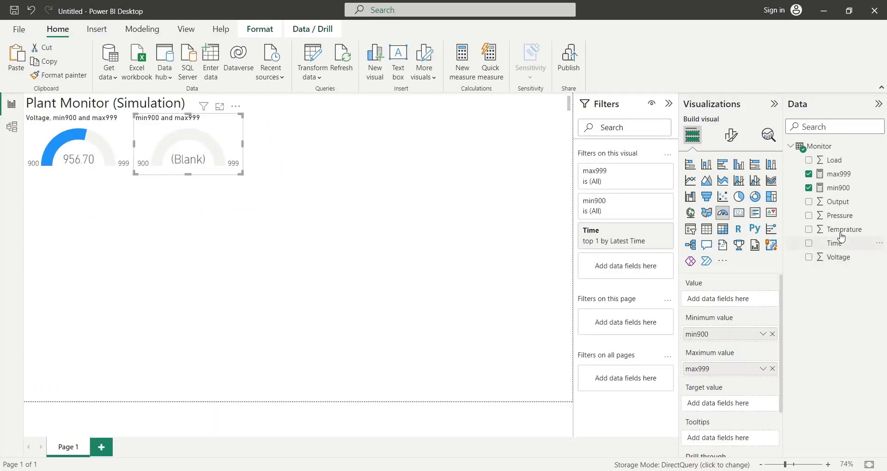
left_click_drag(841, 230, 679, 301)
double_click(716, 299)
left_click(711, 301)
key("BackSpace")
key("Return")
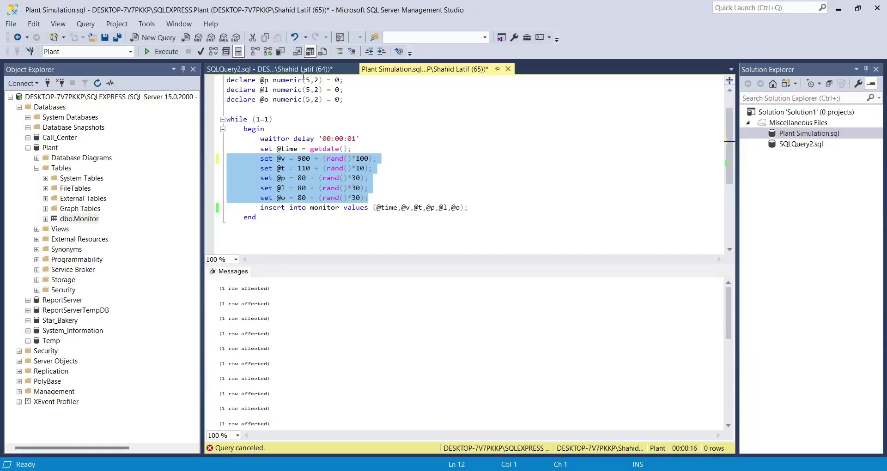
left_click(304, 70)
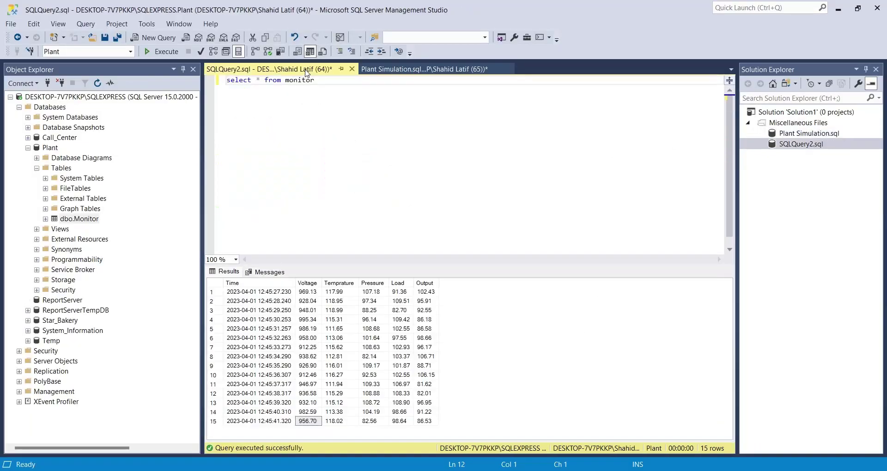
left_click(337, 421)
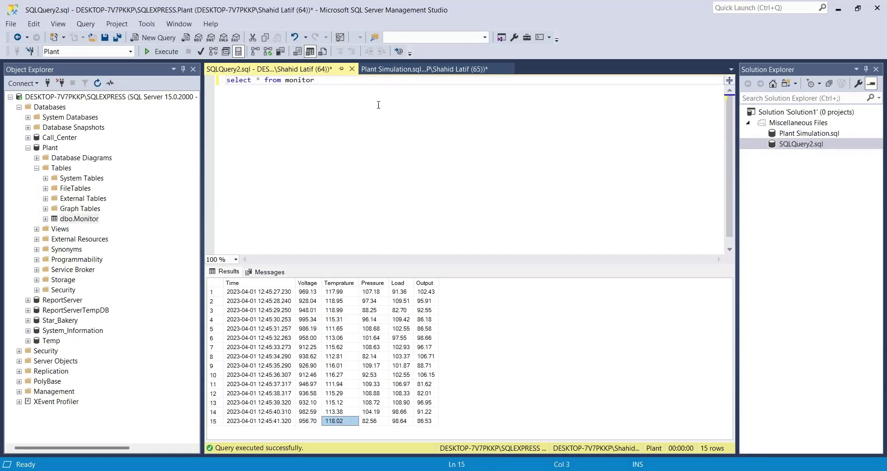
left_click(424, 69)
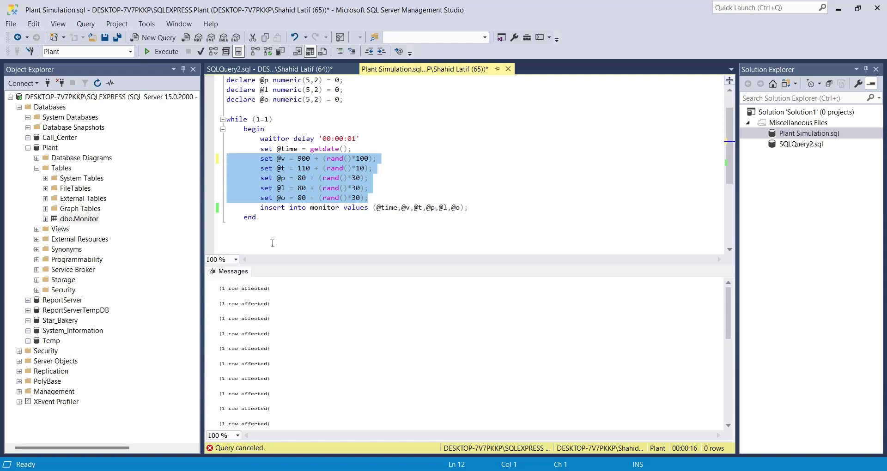
Create the measures min110 = 110 and max120 = 120.
left_click(164, 402)
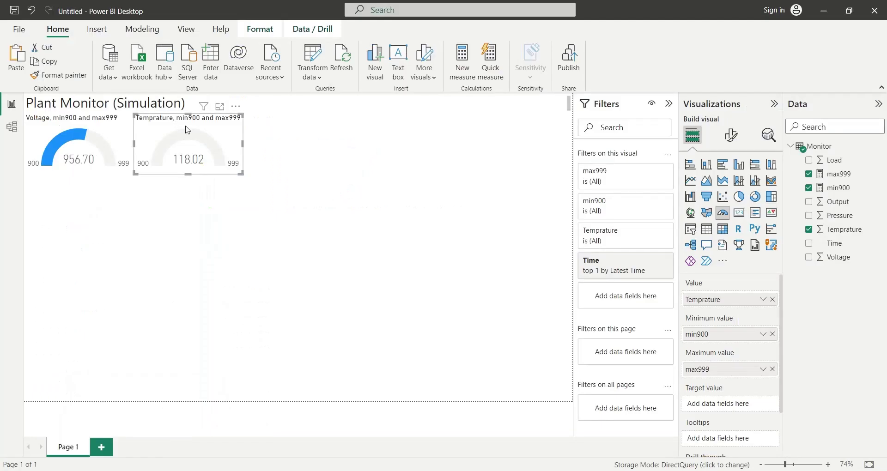
left_click(461, 74)
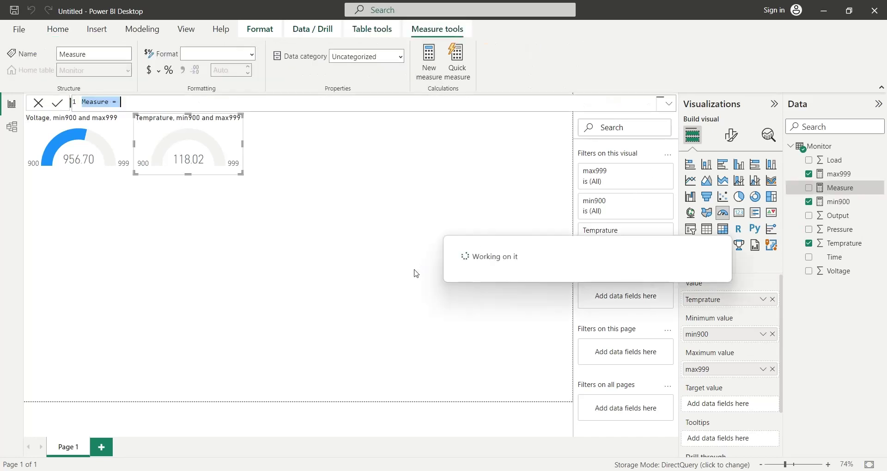
type("min110=110")
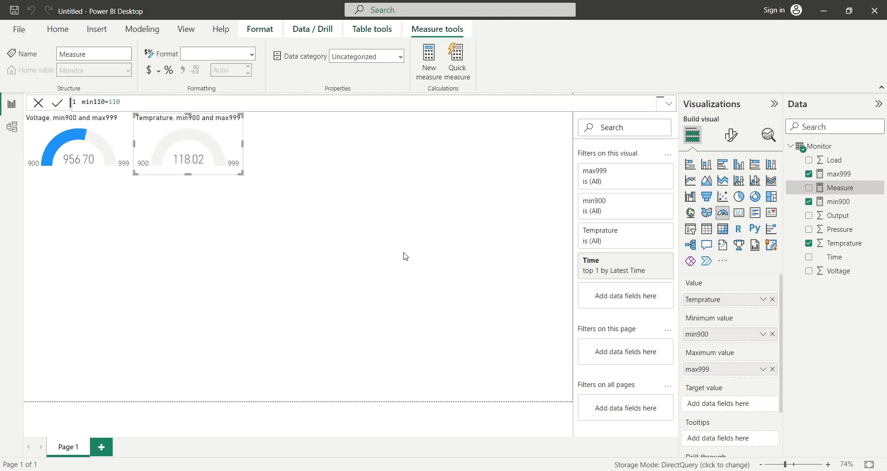
key("Return")
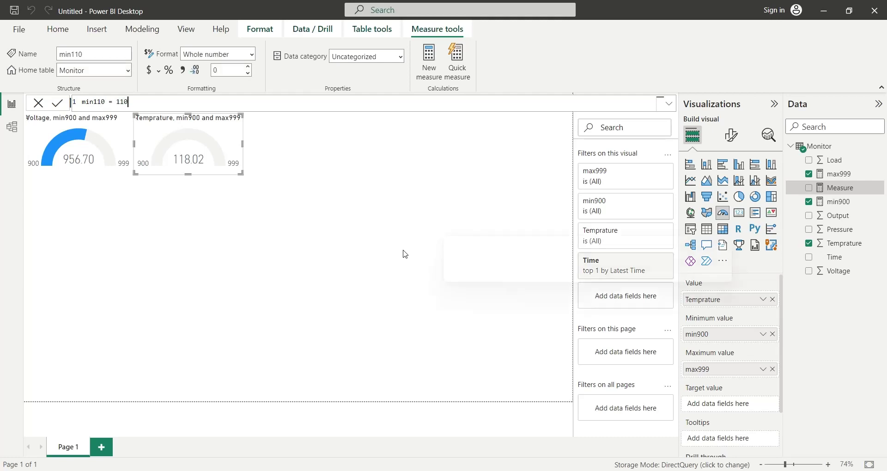
left_click(428, 79)
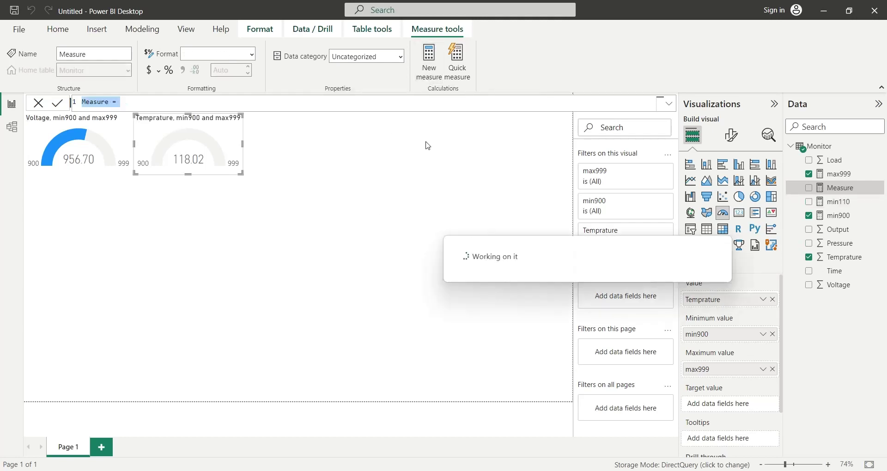
type("ma")
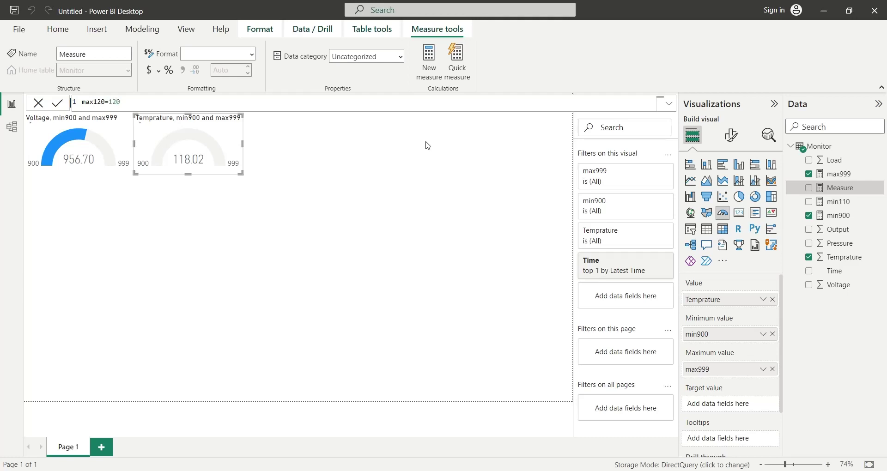
type("x120 = 120")
key("Return")
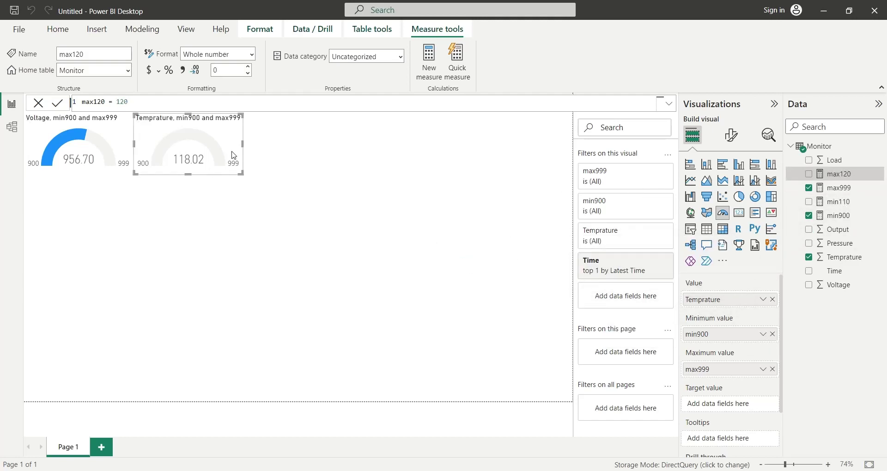
Replace min900/max999 with min110 and max120 as the Temprature gauge's minimum and maximum.
left_click(773, 339)
left_click(773, 369)
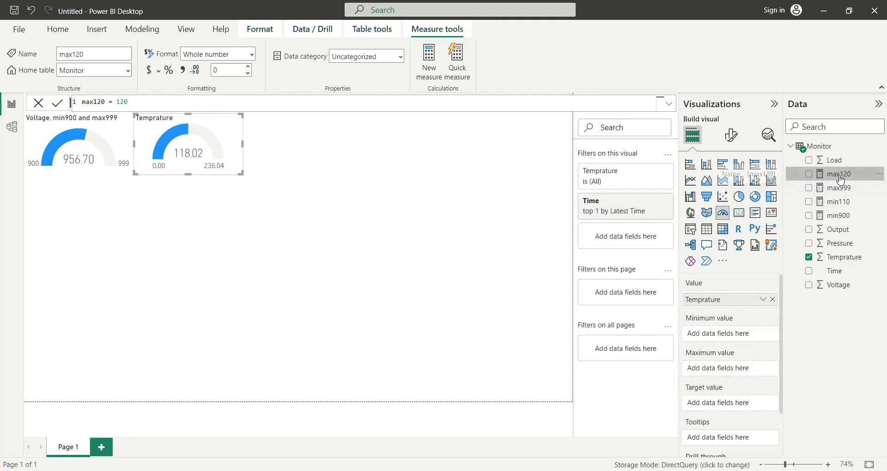
left_click_drag(826, 220, 733, 334)
left_click_drag(843, 177, 744, 369)
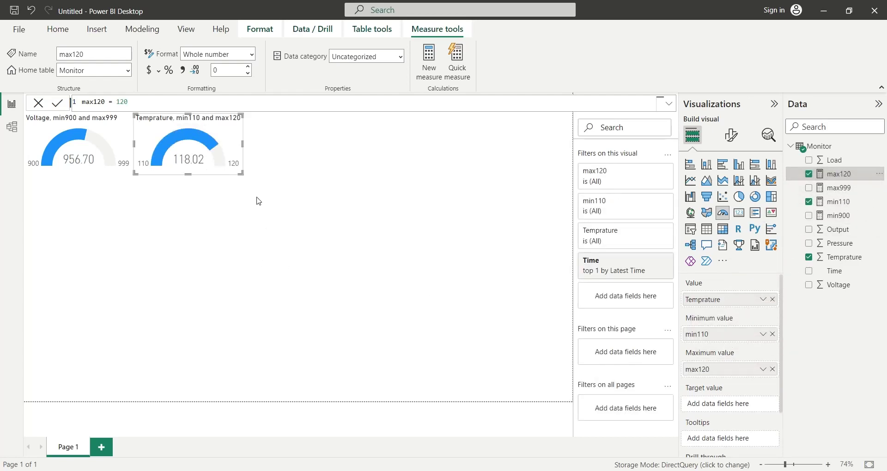
Duplicate the temperature gauge and place the copy to its right.
left_click(233, 143)
key("ctrl+c")
key("ctrl+v")
left_click_drag(334, 134, 341, 134)
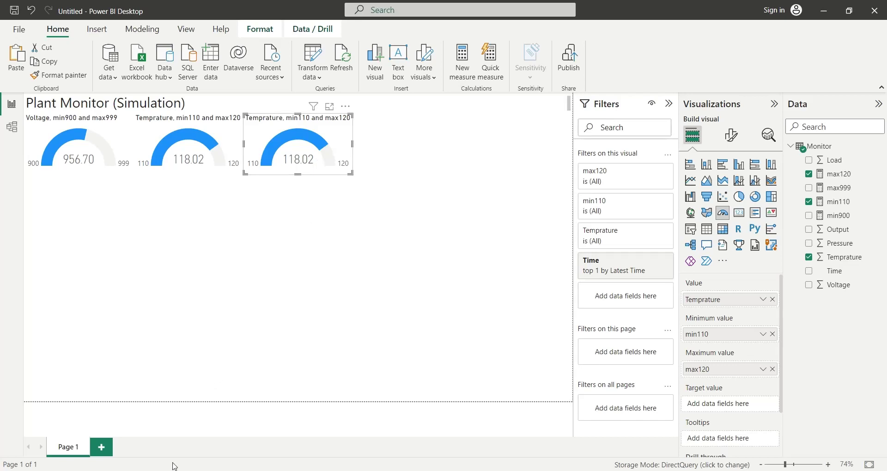
key("alt+Tab")
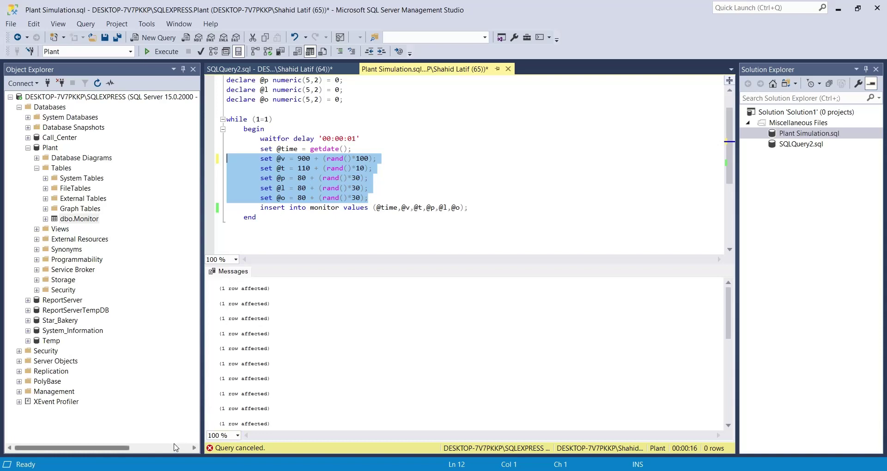
key("alt+Tab")
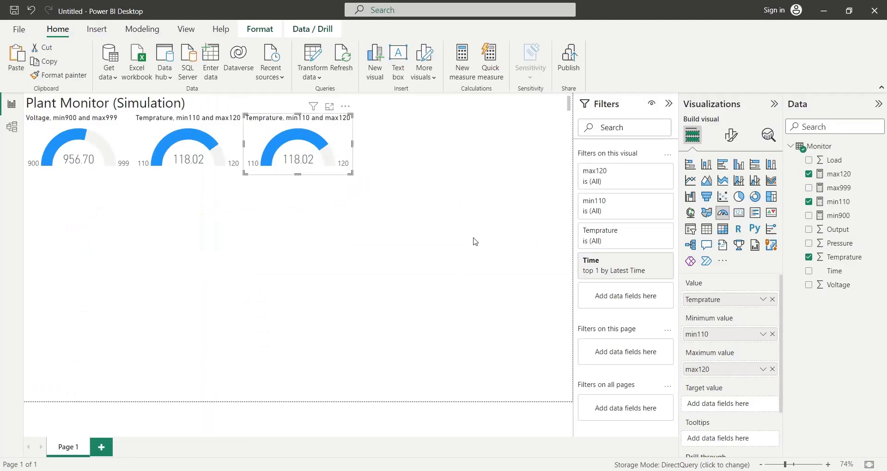
Swap the copy's value to Pressure and rename 'Sum of Pressure' to 'Pressure'.
left_click(772, 299)
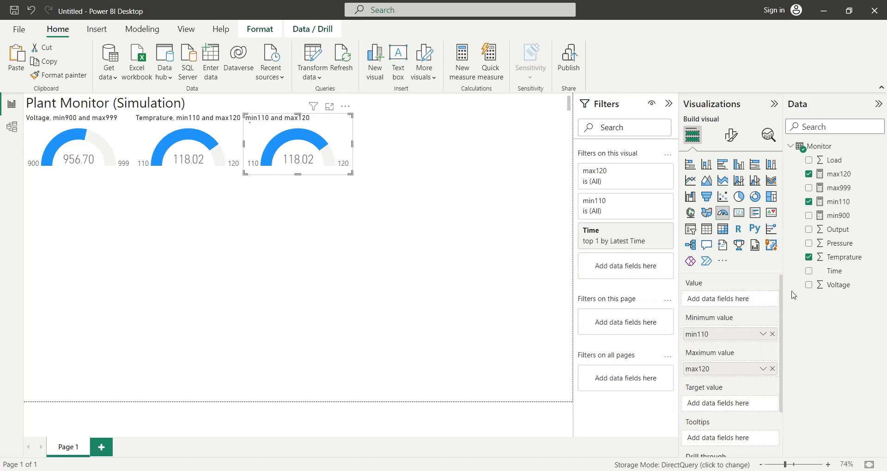
left_click_drag(839, 244, 733, 304)
double_click(734, 300)
key("Home")
key("ctrl+shift+Right")
key("ctrl+shift+Right")
key("Delete")
key("Return")
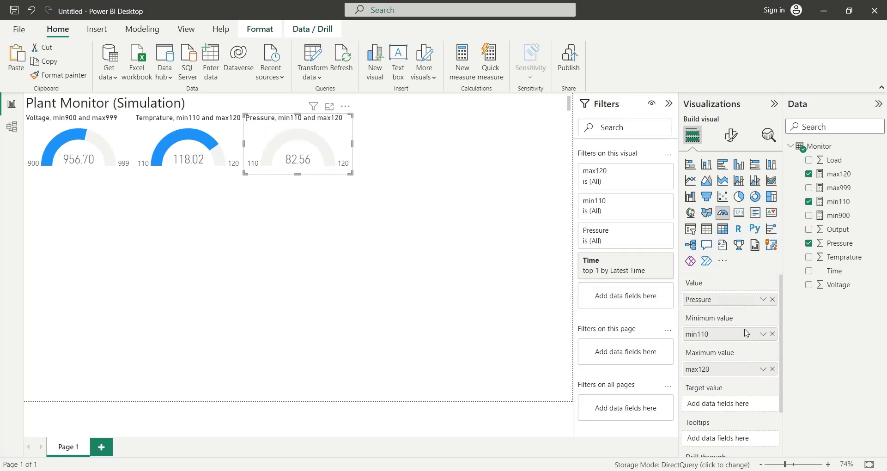
Remove min110/max120 from the Pressure gauge and create the measure min80 = 80.
left_click(772, 334)
left_click(773, 369)
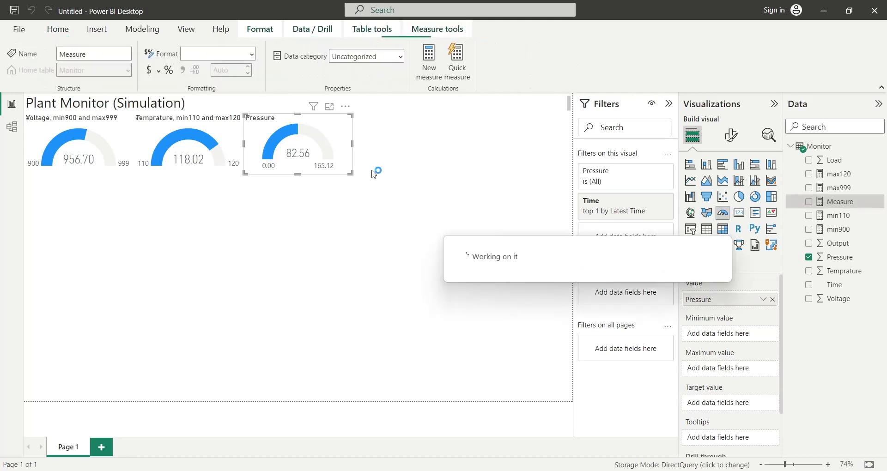
type("min8")
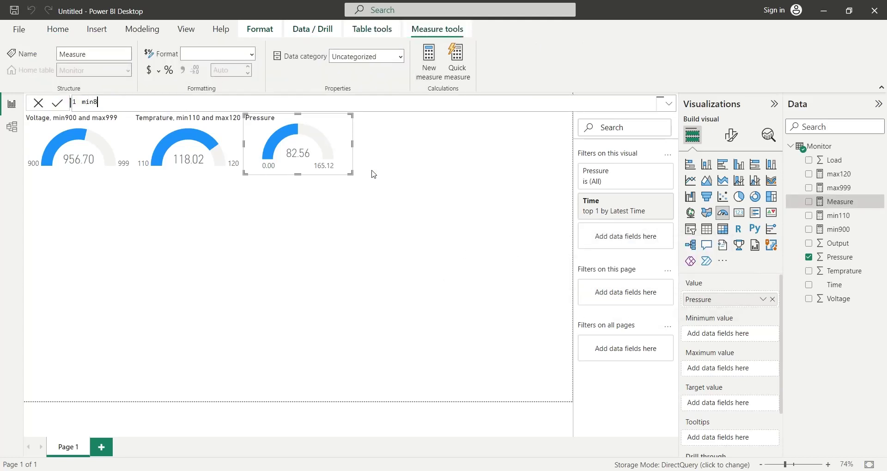
type("0=90\\")
key("Return")
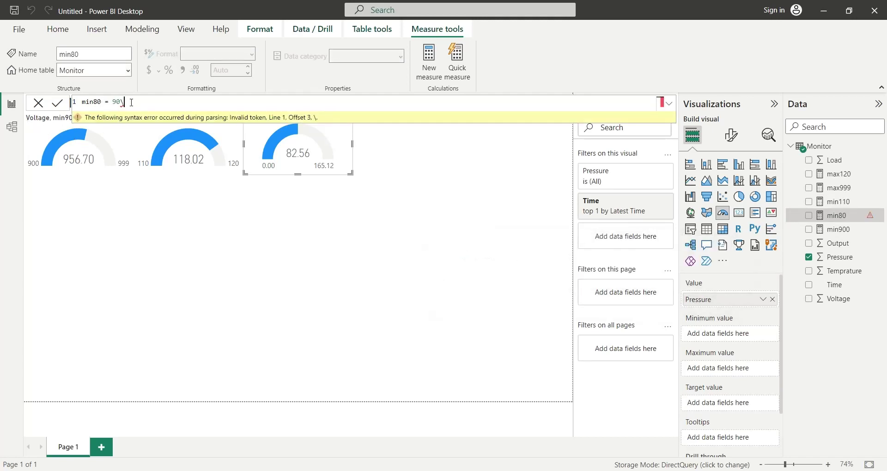
key("BackSpace")
key("BackSpace")
key("Return")
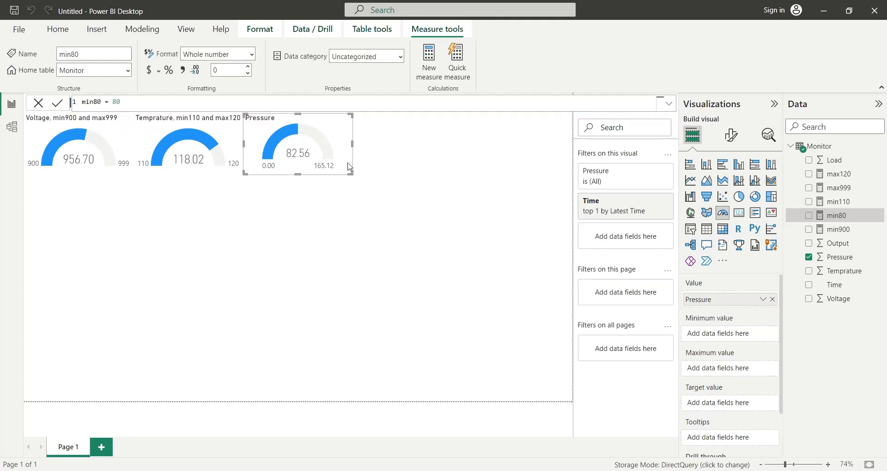
Create max110 = 110 and set max110 and min80 as the Pressure gauge's maximum and minimum.
left_click(439, 64)
type("max110=110")
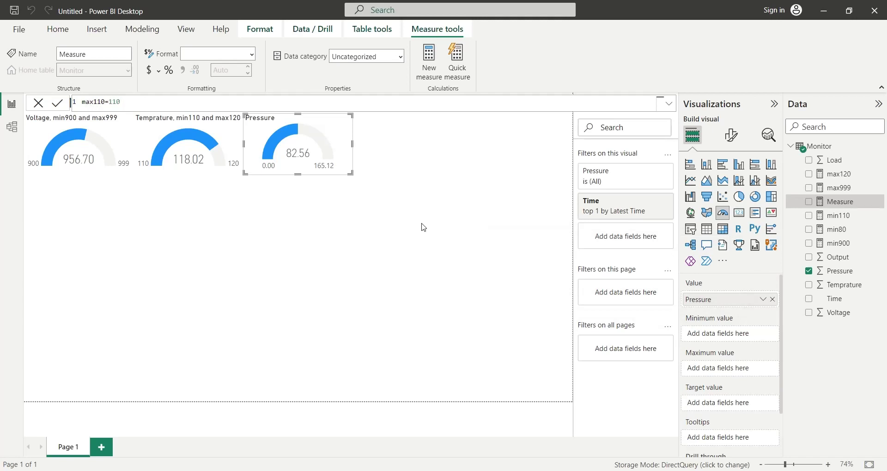
key("Return")
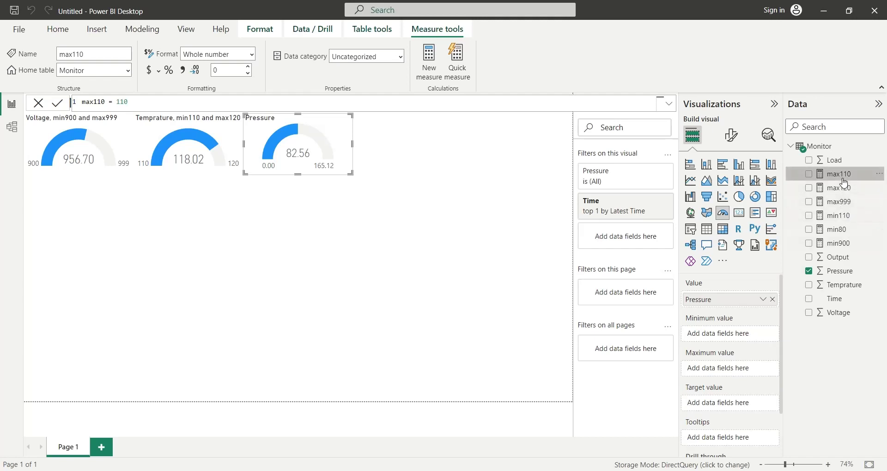
left_click_drag(844, 182, 735, 369)
left_click_drag(843, 234, 746, 338)
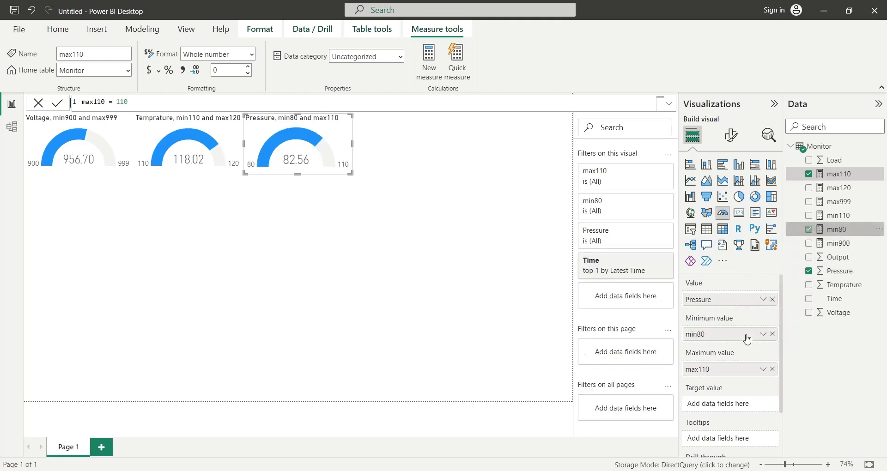
Duplicate the Pressure gauge and place the copy to its right.
left_click(347, 146)
key("ctrl+c")
key("ctrl+v")
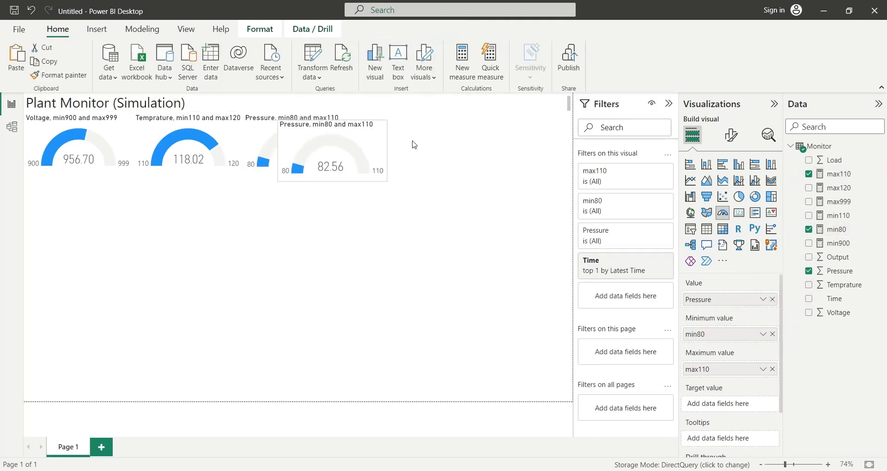
left_click_drag(424, 143, 442, 139)
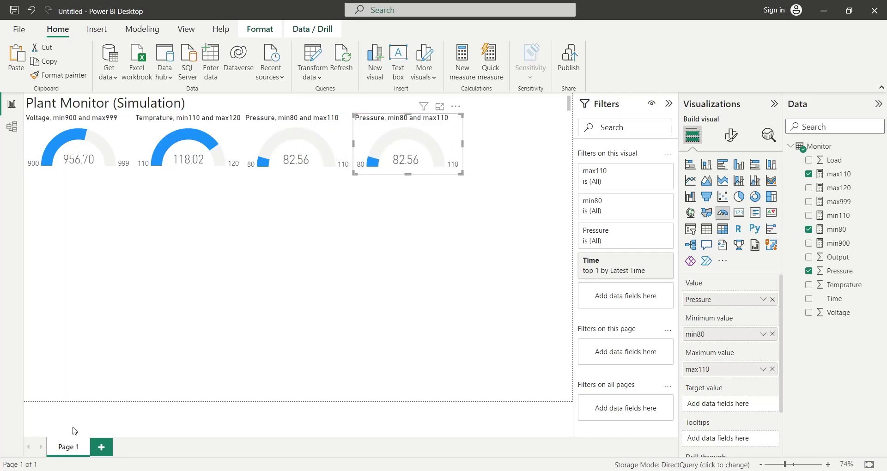
key("alt+Tab")
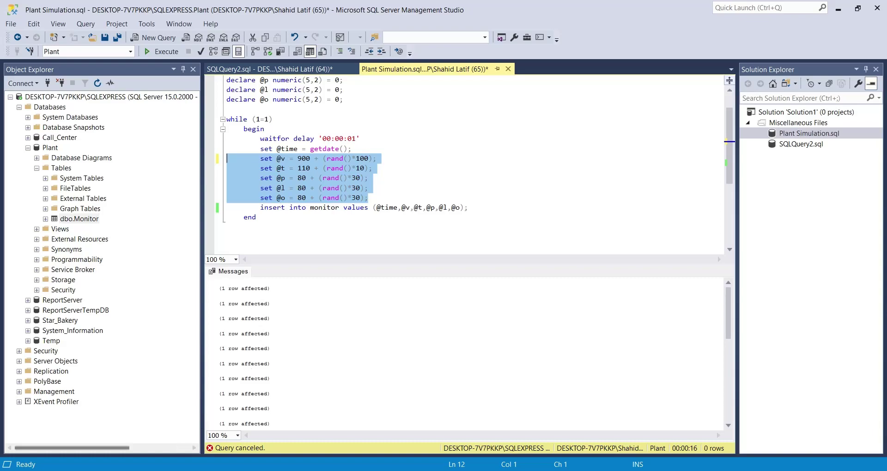
key("alt+Tab")
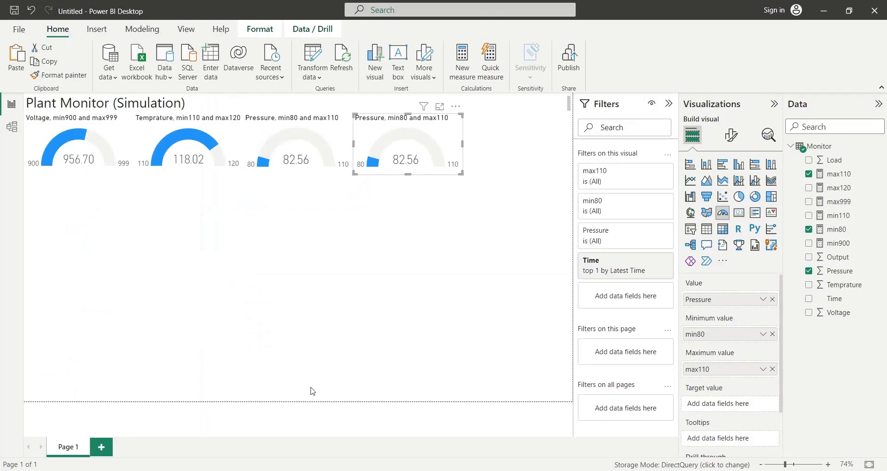
Swap the copy's value to Load and rename the field to 'Load'.
left_click(773, 299)
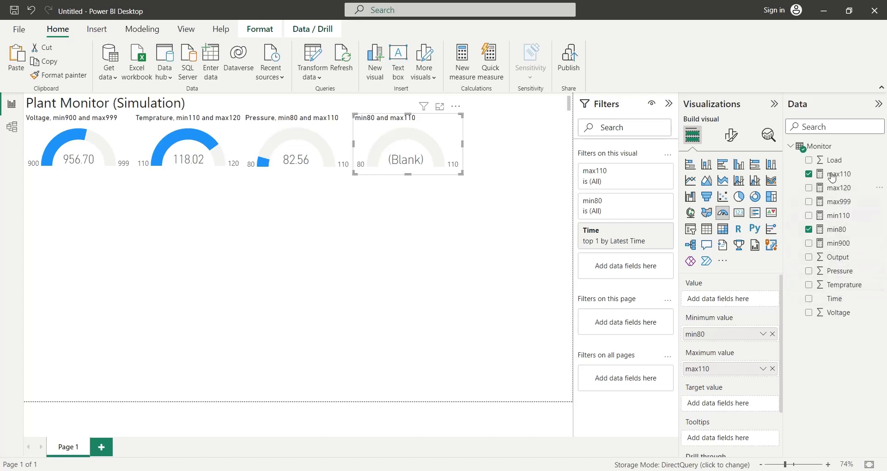
left_click_drag(834, 160, 651, 303)
double_click(721, 300)
key("BackSpace")
key("Return")
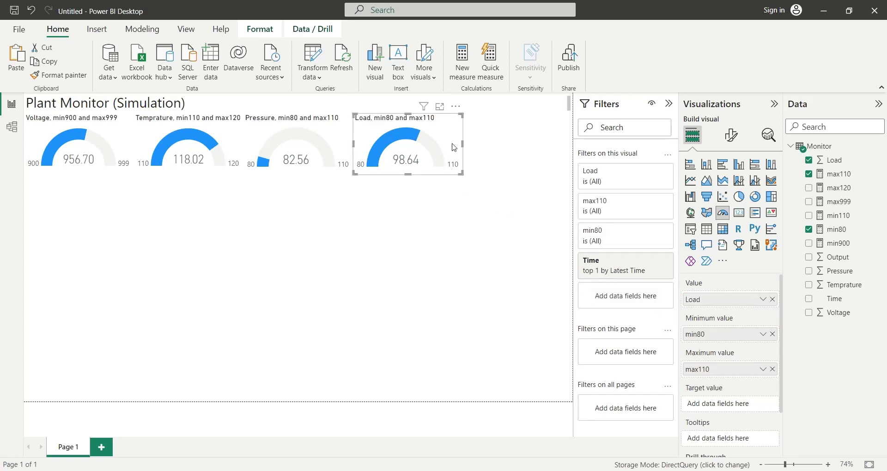
Duplicate the Load gauge and place the copy at the right end of the row.
key("ctrl+c")
key("ctrl+v")
left_click_drag(446, 138, 556, 141)
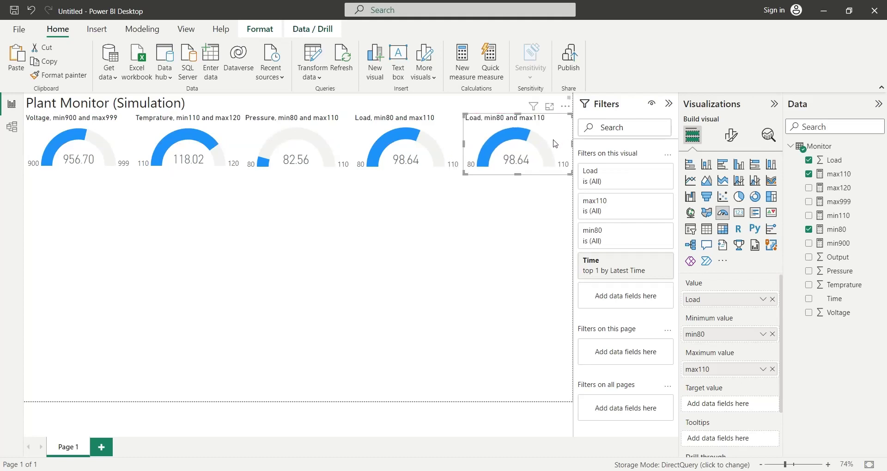
Replace Load with Output in the fifth gauge's Value and rename the field to 'Output'.
left_click(772, 303)
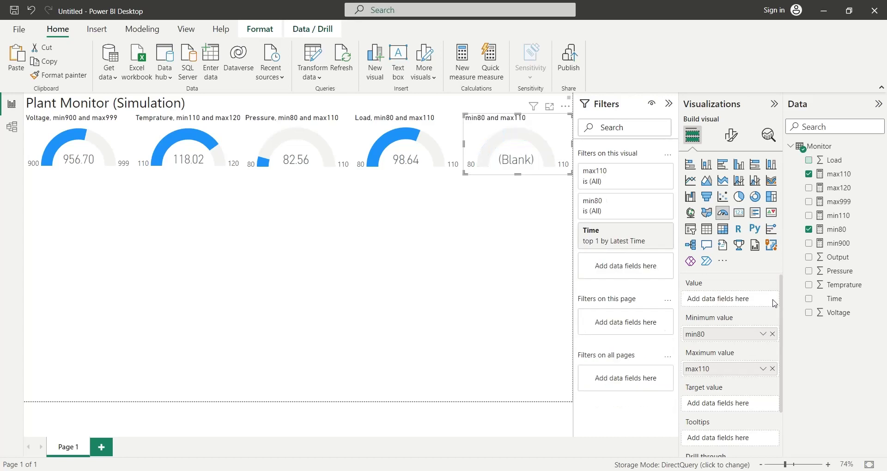
left_click_drag(838, 257, 606, 303)
double_click(695, 301)
key("BackSpace")
key("Return")
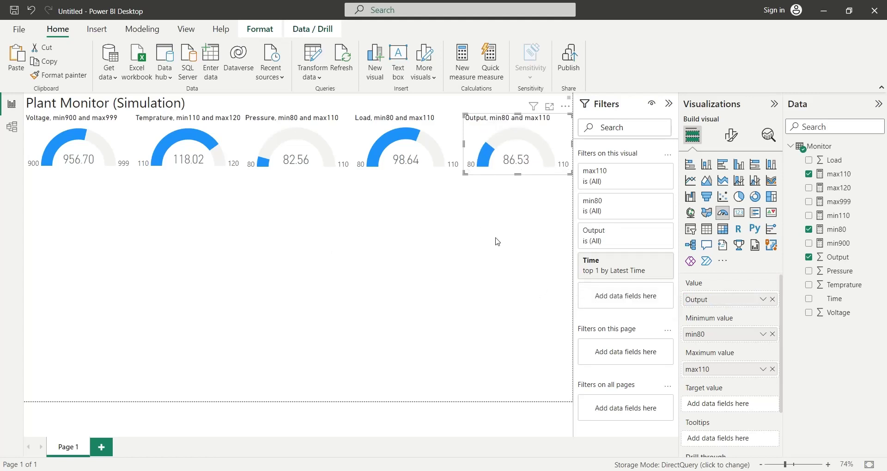
left_click(123, 145)
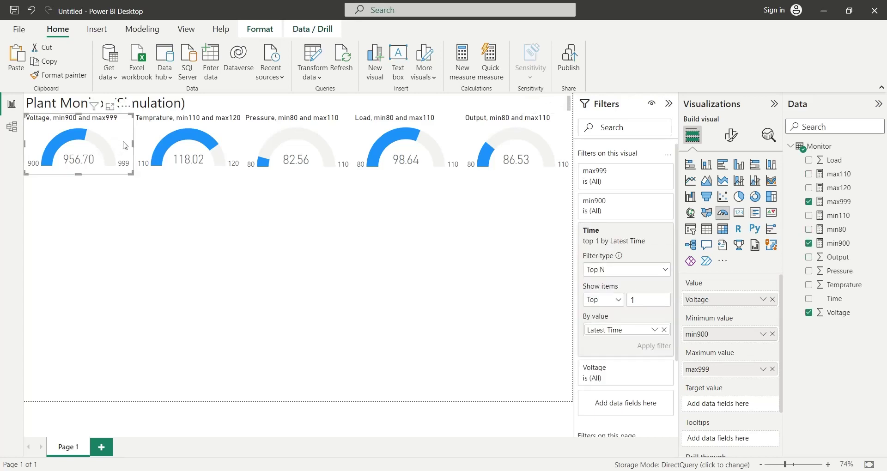
Insert a Line and clustered column chart and stretch it across the space below the gauges.
left_click(220, 272)
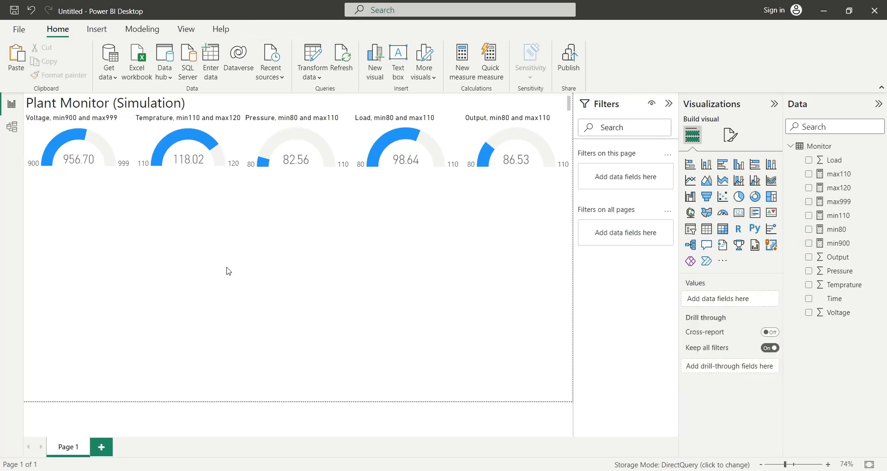
left_click(754, 184)
left_click_drag(78, 209, 78, 182)
left_click_drag(132, 242, 571, 401)
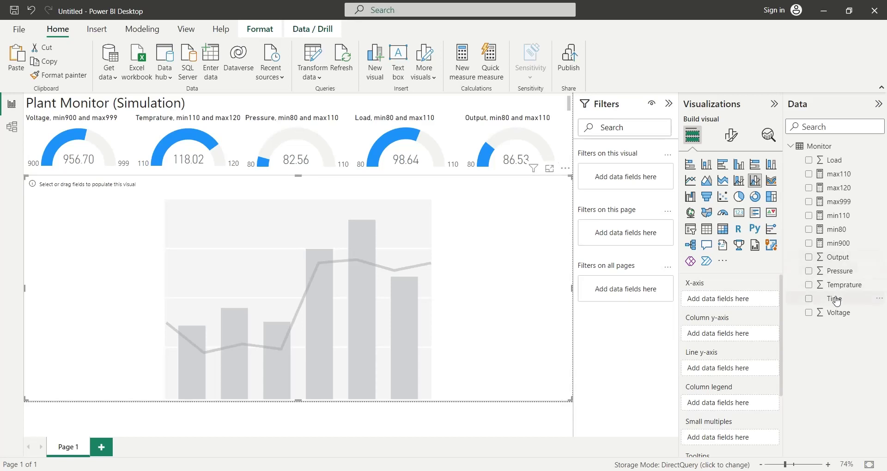
Plot Time on the x-axis, Output as columns and Load as a line, dropping 'Sum of' from both labels.
left_click_drag(833, 298, 733, 302)
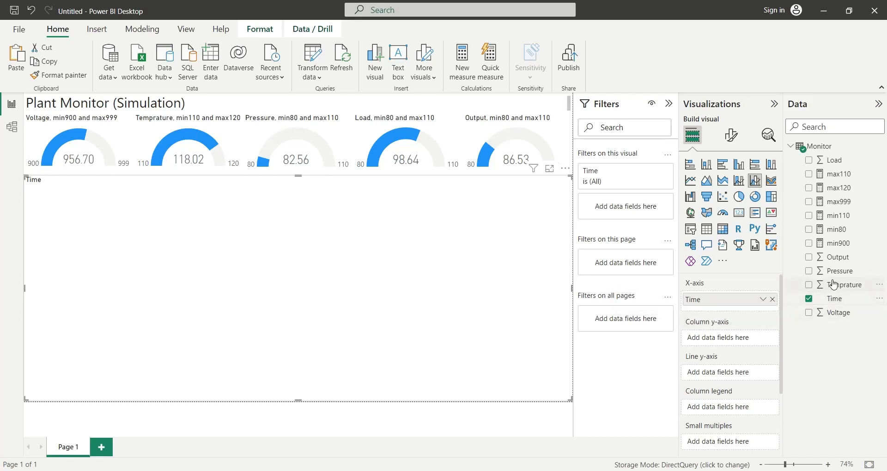
left_click_drag(835, 257, 634, 338)
key("BackSpace")
key("Return")
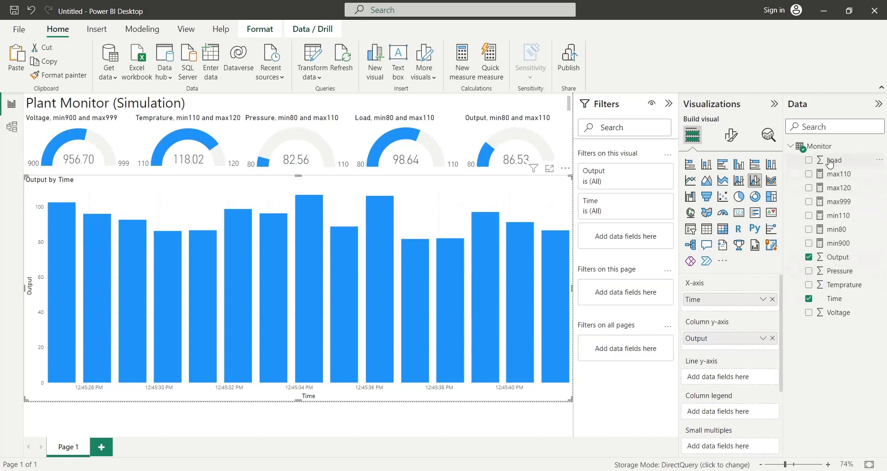
left_click_drag(830, 160, 654, 386)
key("BackSpace")
key("Return")
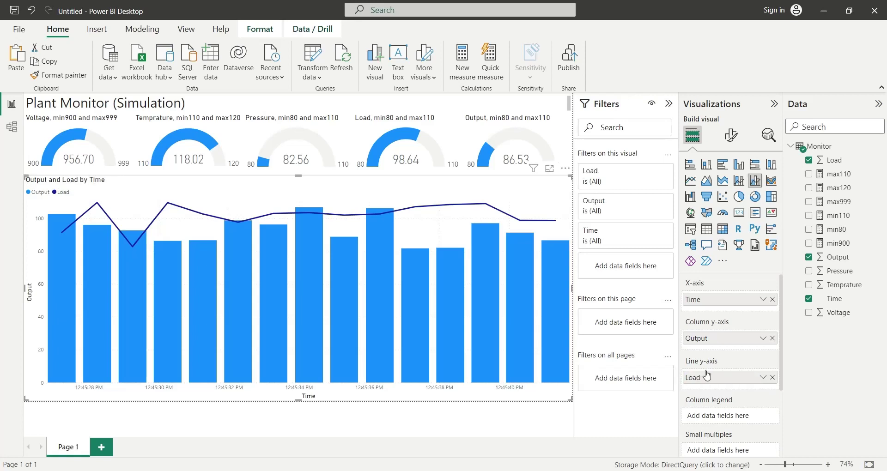
Add a Top N Time filter on the chart showing the top 40 by Latest Time.
left_click_drag(844, 302, 627, 266)
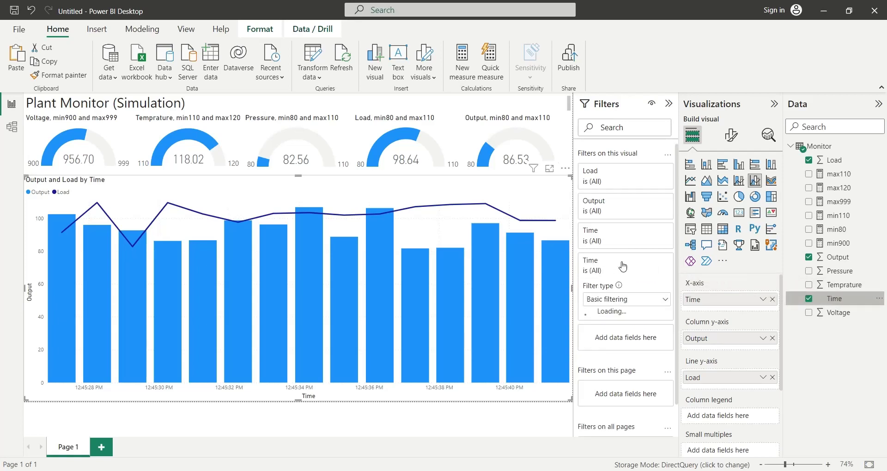
left_click(632, 300)
left_click(600, 373)
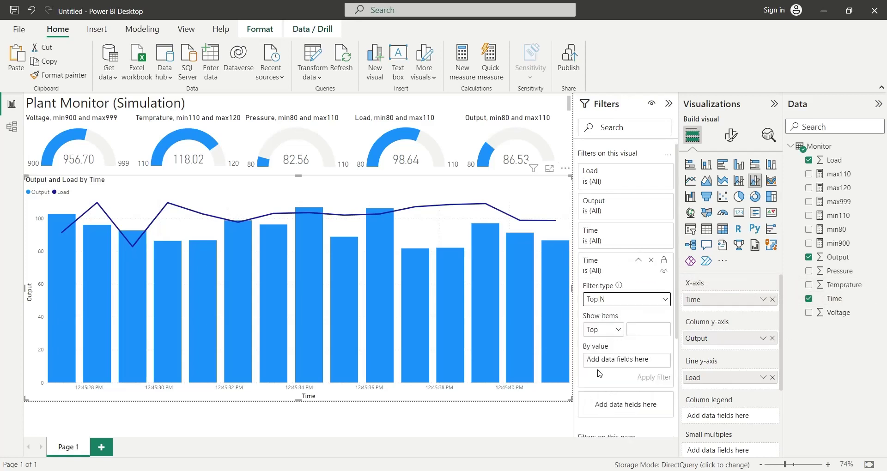
left_click(638, 329)
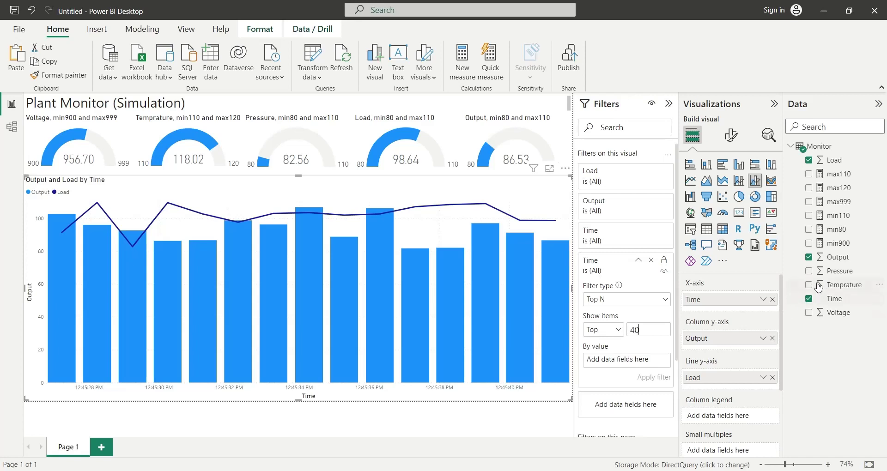
left_click_drag(834, 300, 628, 365)
left_click(655, 360)
left_click(678, 387)
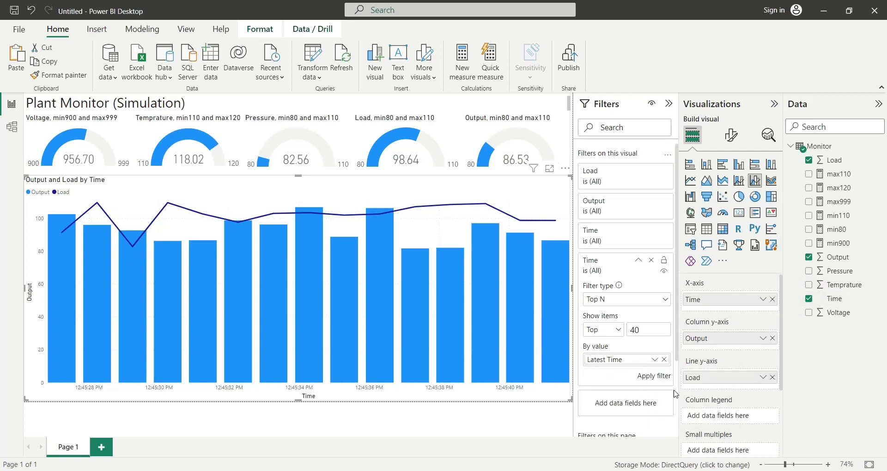
left_click(665, 381)
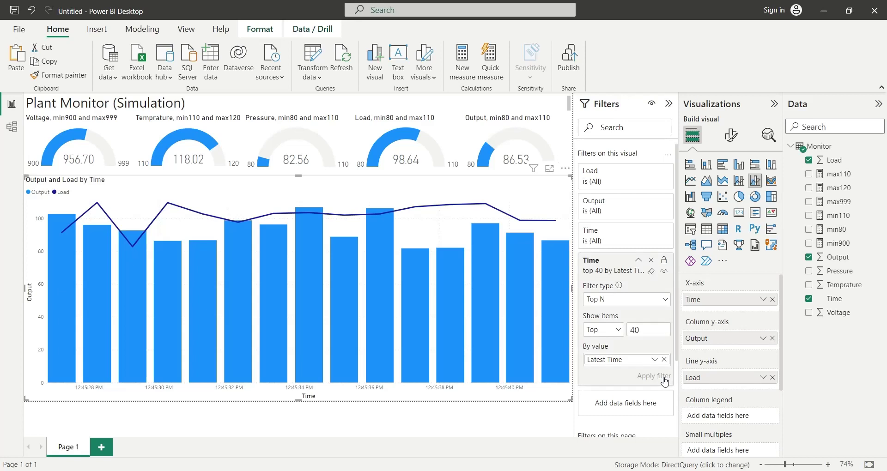
Test the filter with top 5, then set it back to top 40.
left_click_drag(648, 332, 625, 329)
type("5")
left_click(645, 378)
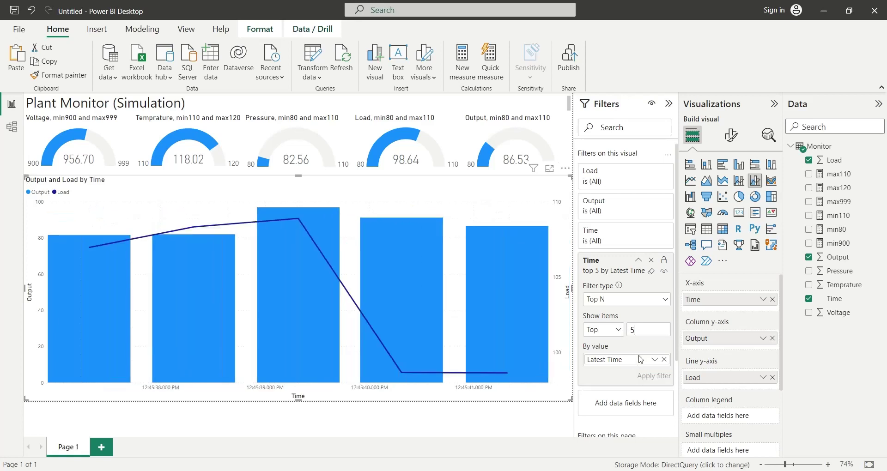
left_click_drag(630, 330, 626, 334)
type("40")
left_click(650, 376)
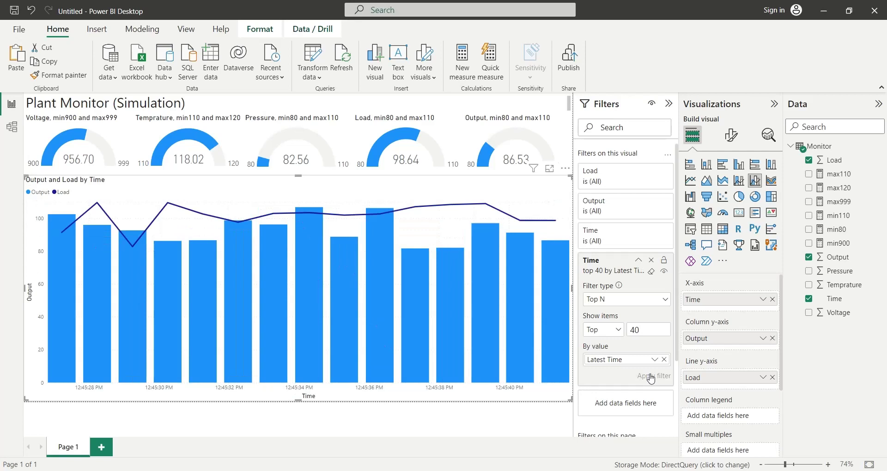
left_click(333, 419)
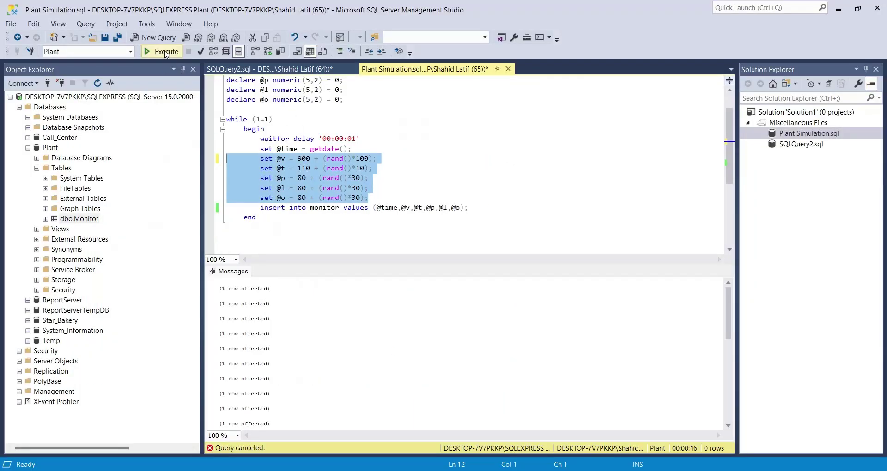
Run the Plant Simulation.sql loop briefly to insert a few monitor rows, then cancel it.
left_click(164, 52)
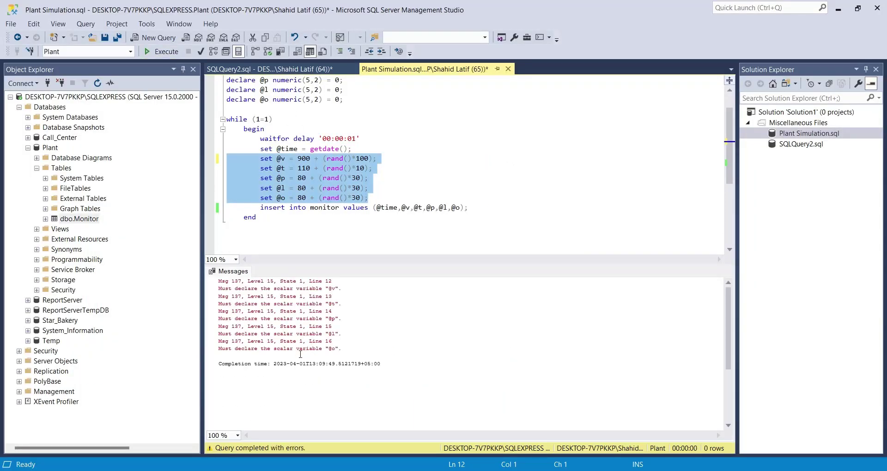
left_click(391, 220)
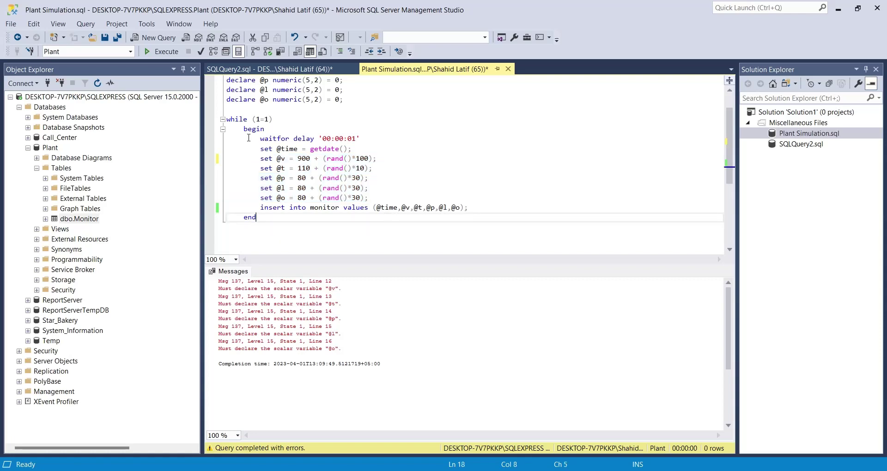
left_click(164, 52)
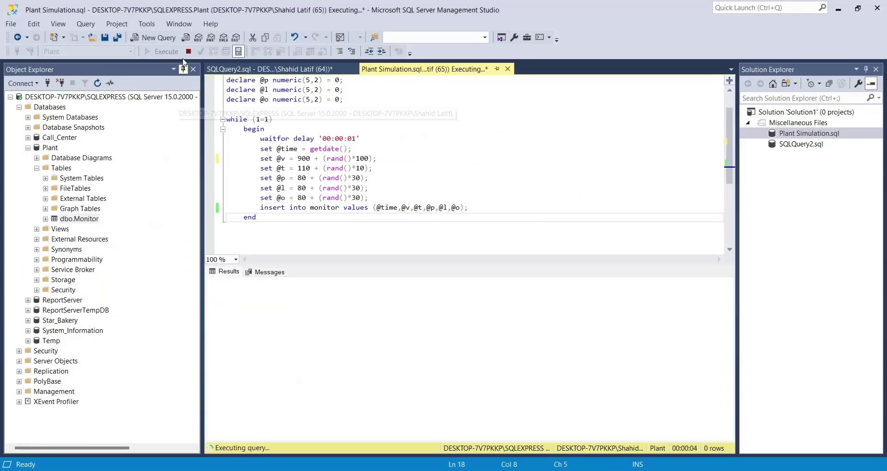
left_click(188, 51)
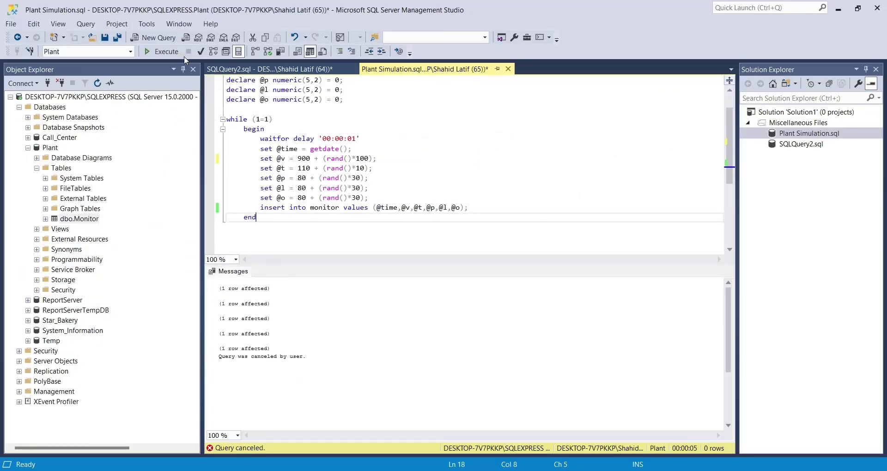
Turn Page refresh on for the report page with a 1-second interval.
left_click(146, 423)
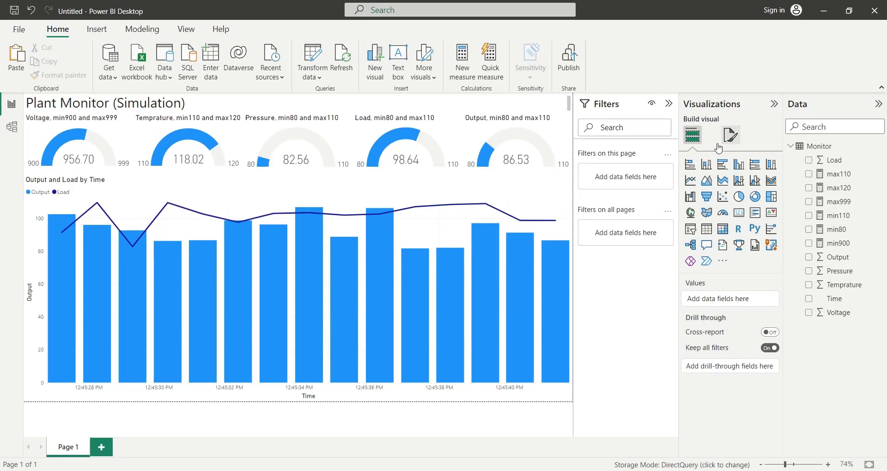
left_click(564, 397)
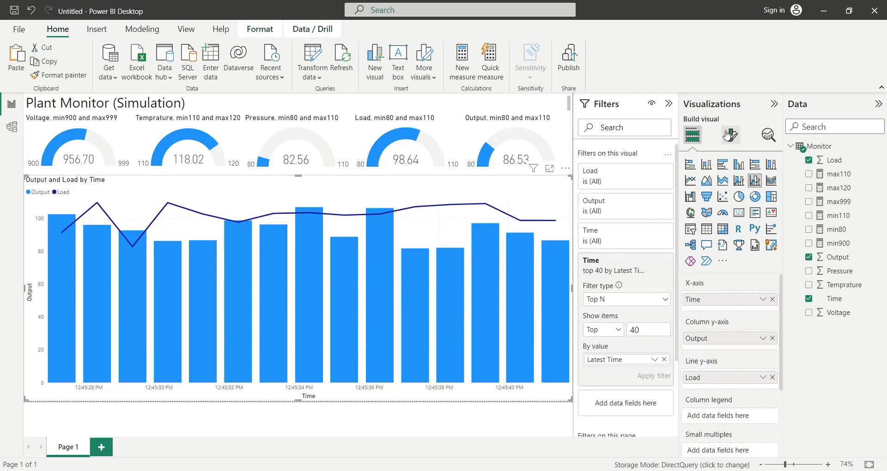
left_click(556, 406)
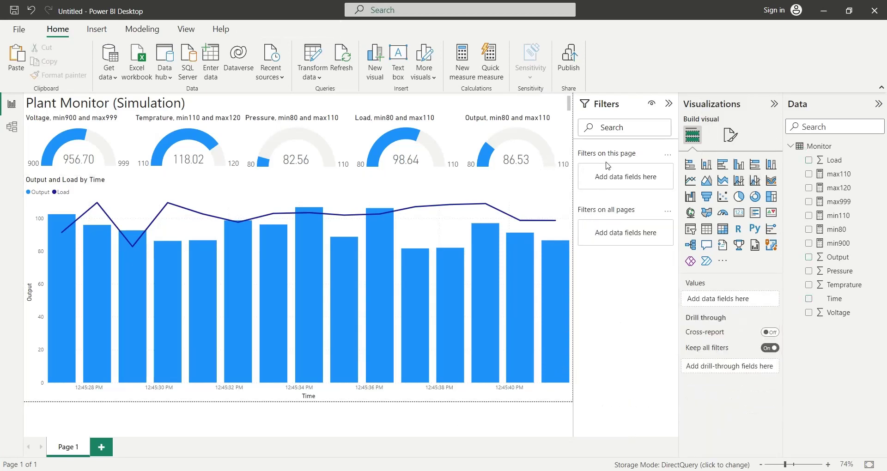
left_click(731, 135)
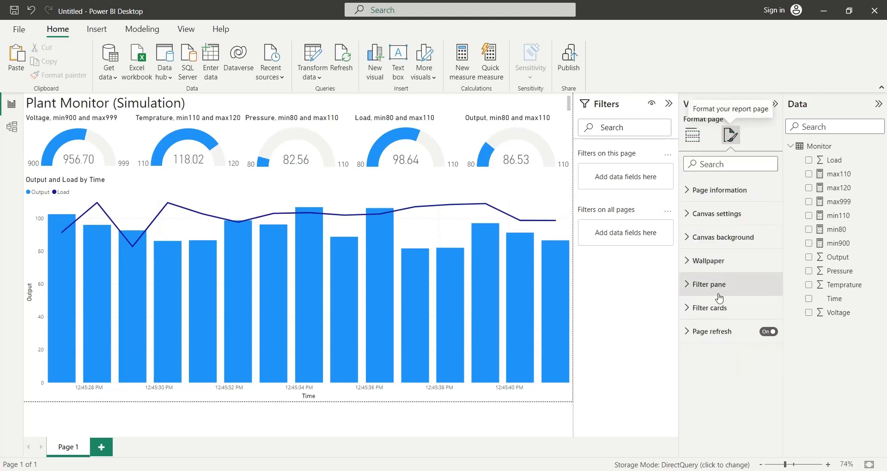
left_click(769, 333)
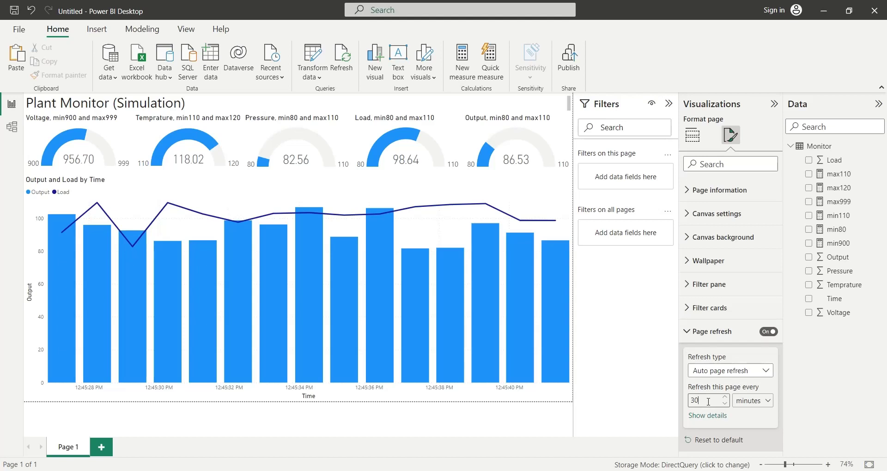
left_click(756, 401)
left_click(753, 344)
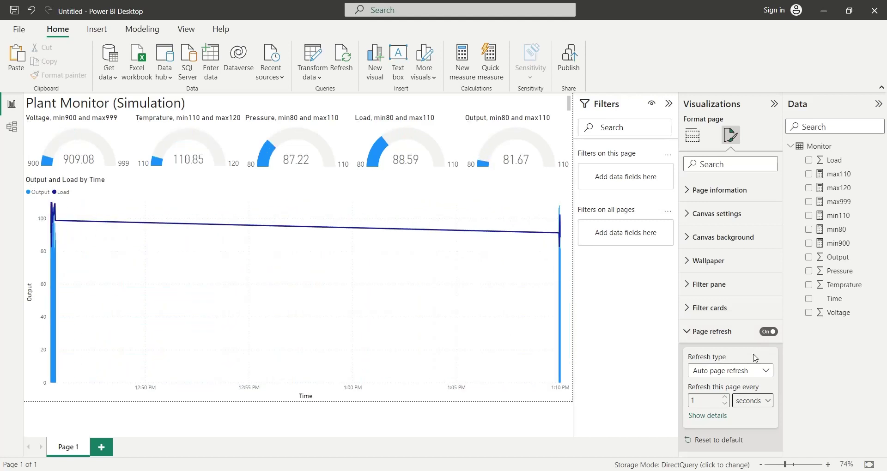
Execute 'delete from monitor' in SQLQuery2, then re-run Plant Simulation.sql.
left_click(180, 470)
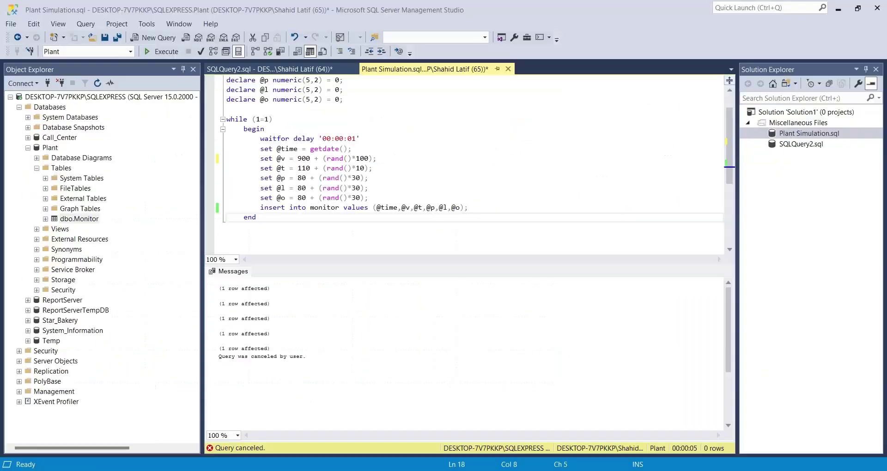
left_click(324, 66)
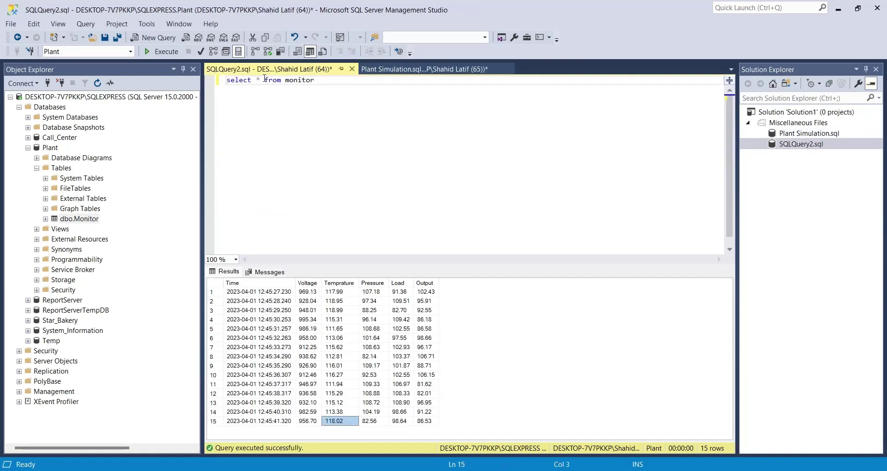
type("delete")
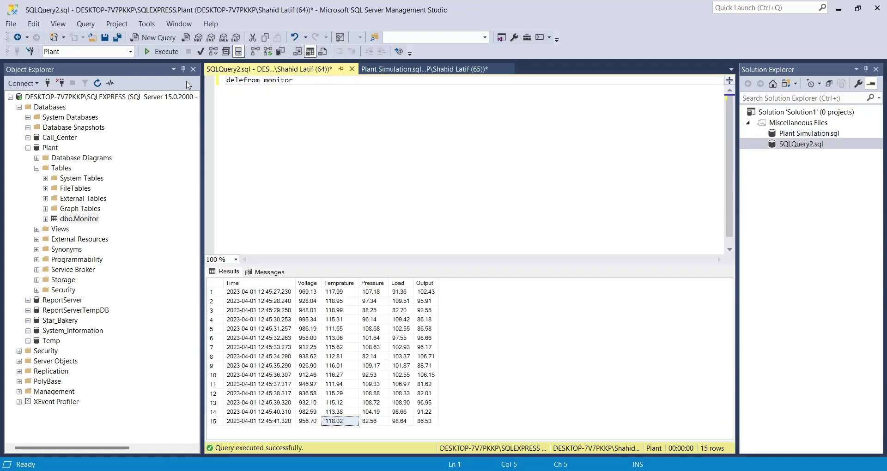
left_click(164, 52)
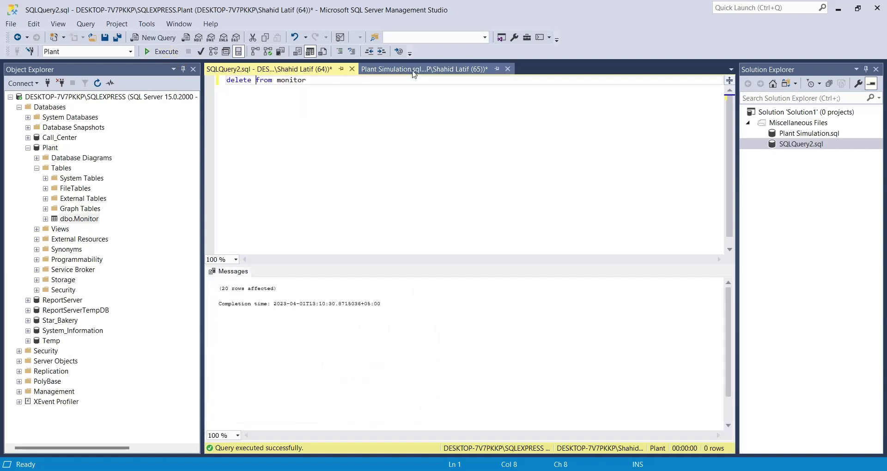
left_click(412, 69)
left_click(166, 52)
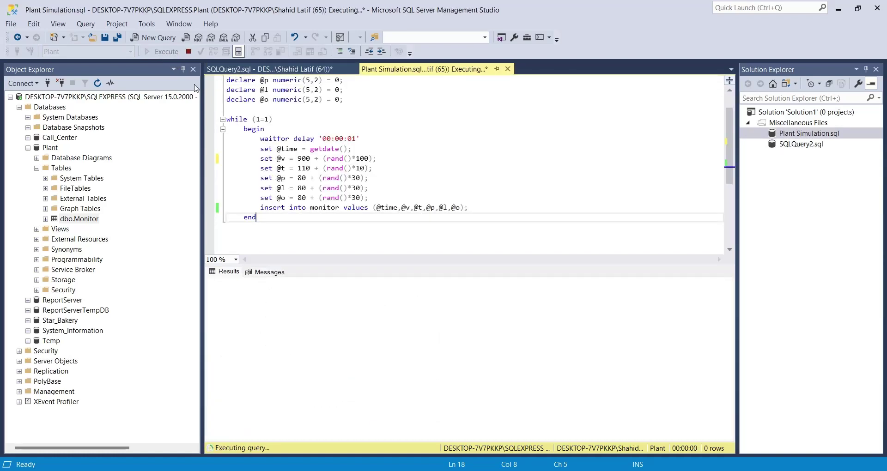
Back in Power BI, collapse the Filters pane to widen the live dashboard canvas.
key("alt+Tab")
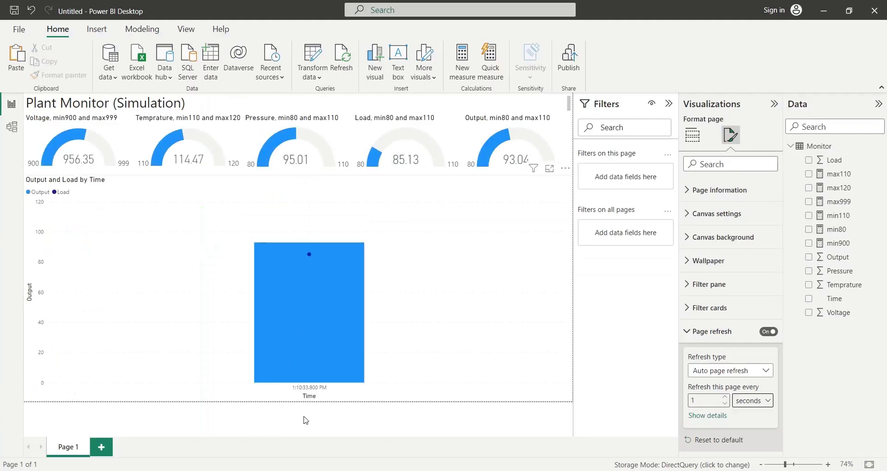
left_click(320, 423)
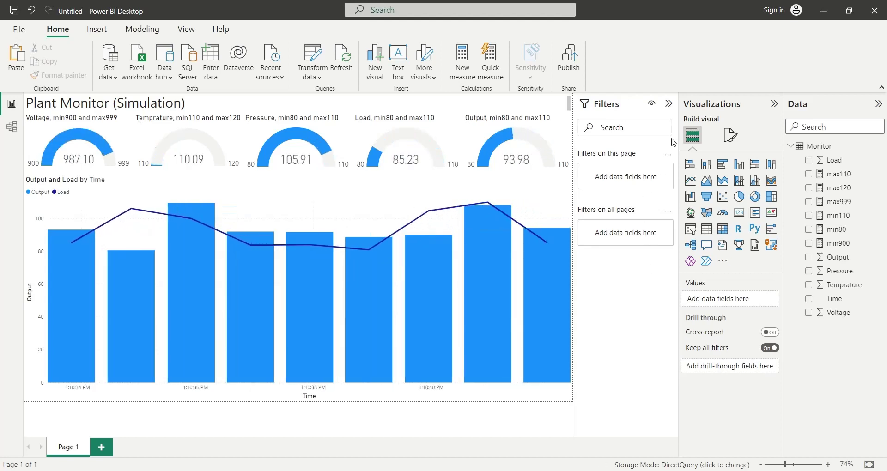
left_click(671, 105)
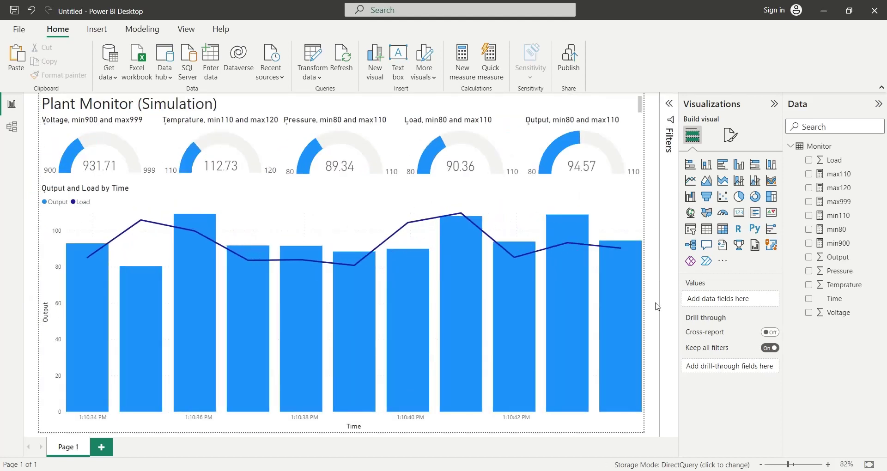